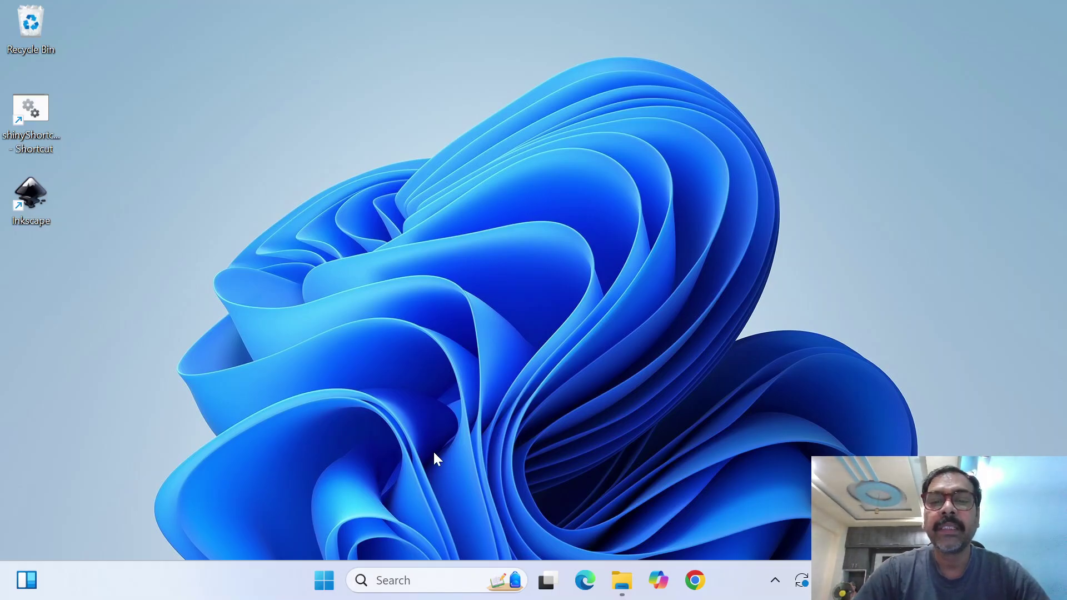
Step: Open Microsoft Edge and search the web for 'pspp download'
click(584, 581)
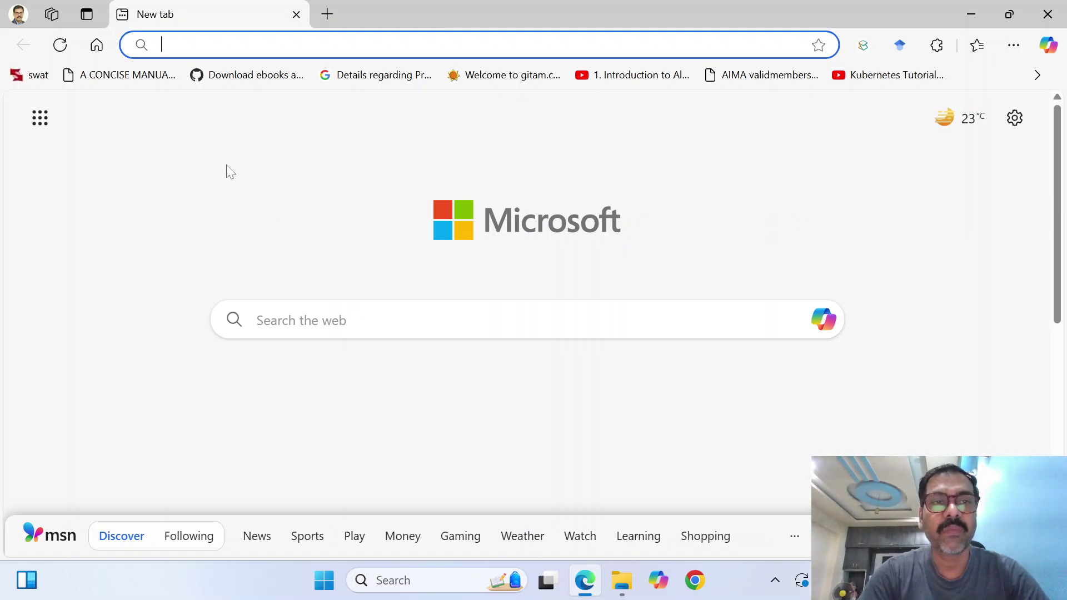
text(p)
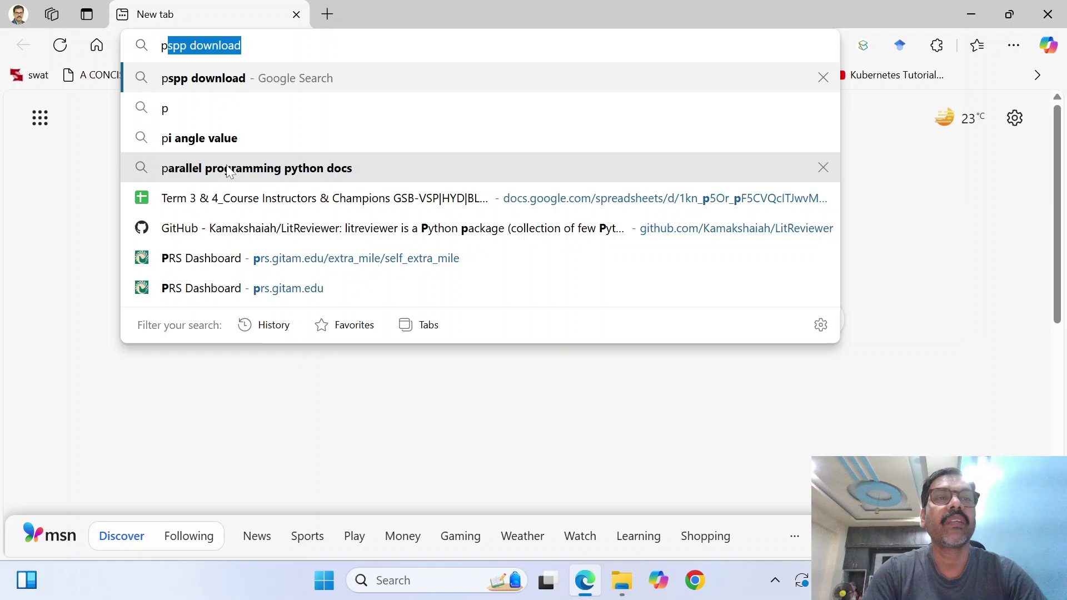
text(spp )
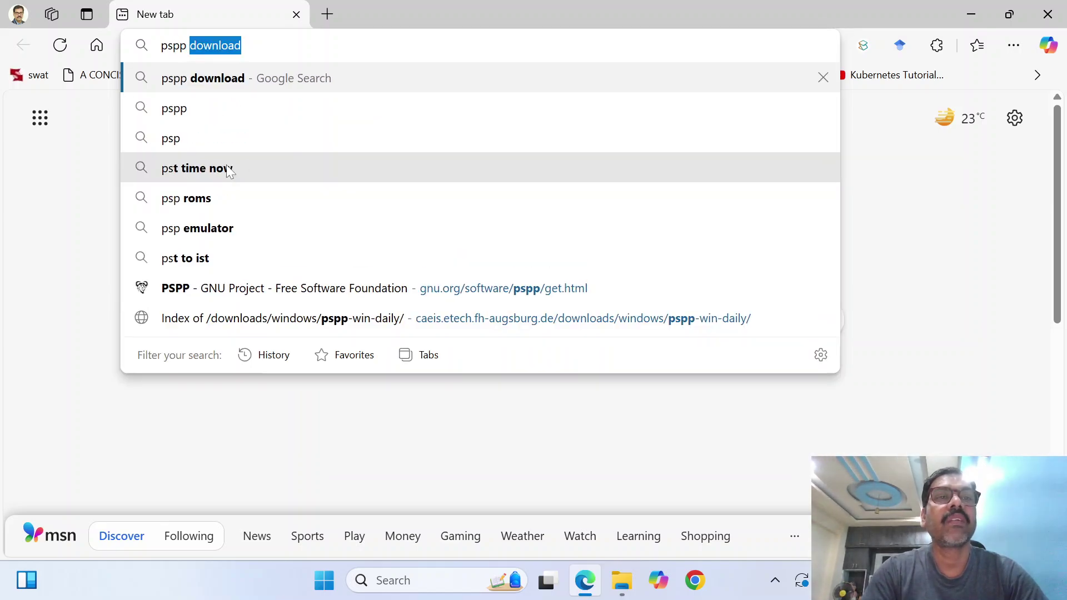
text(download)
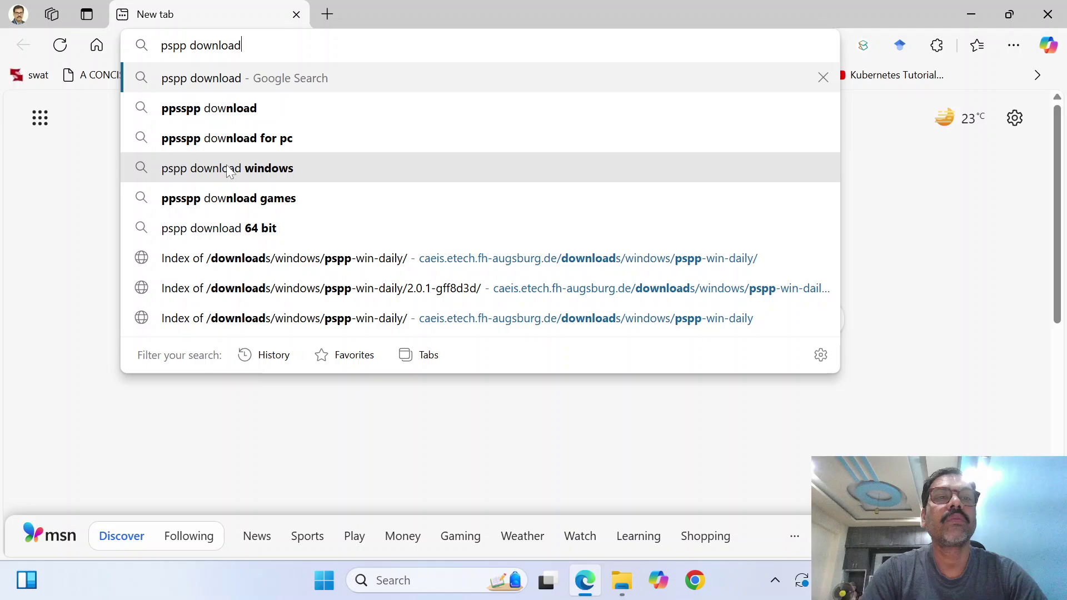
key(Return)
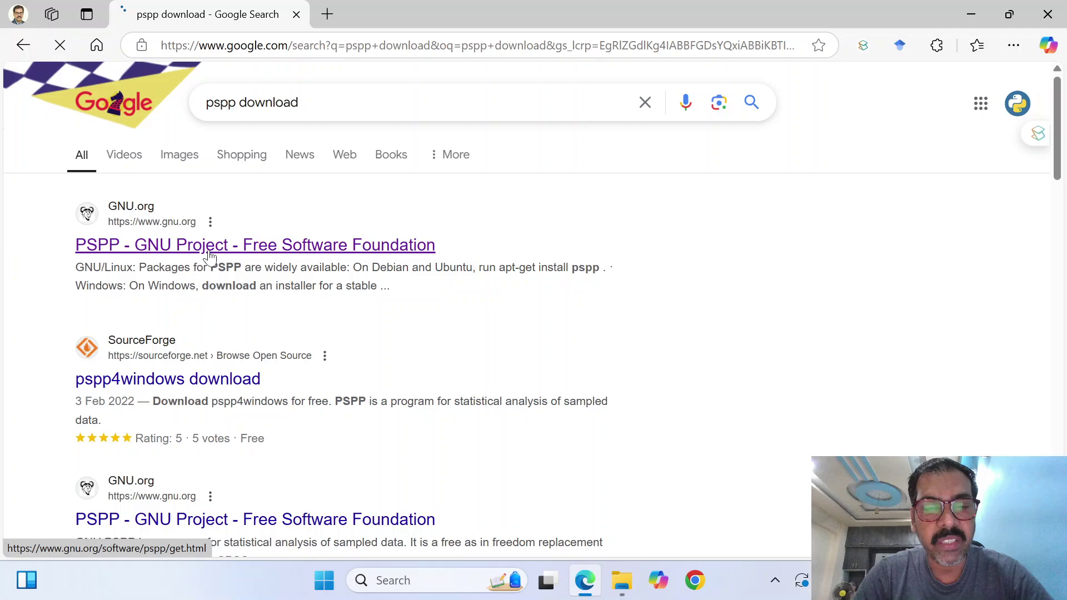
Step: Open the 'PSPP - GNU Project' result and scroll down to its Releases section
click(247, 305)
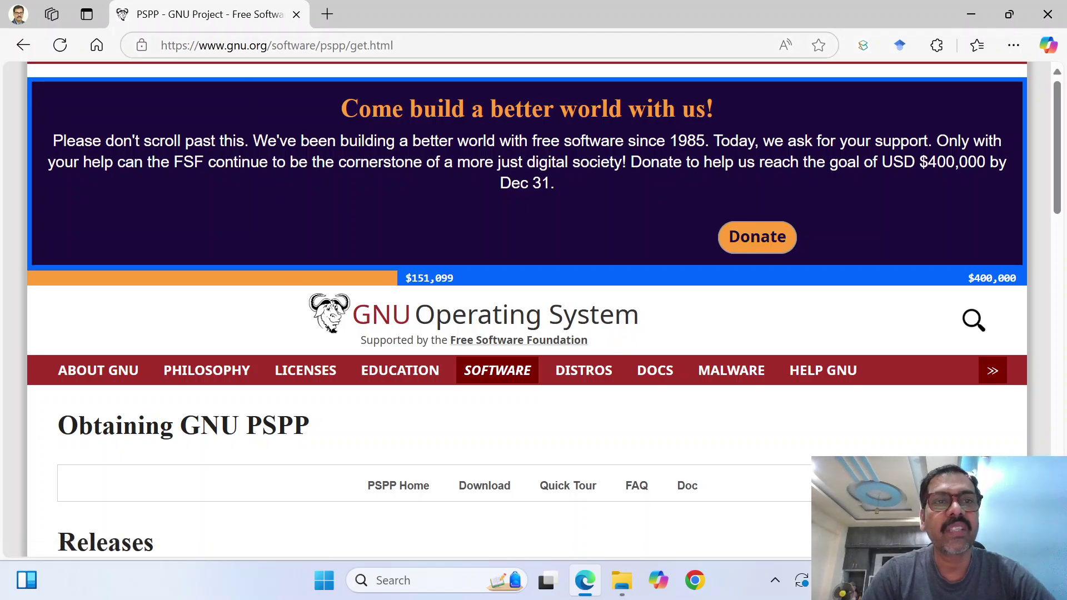
drag(226, 45, 262, 45)
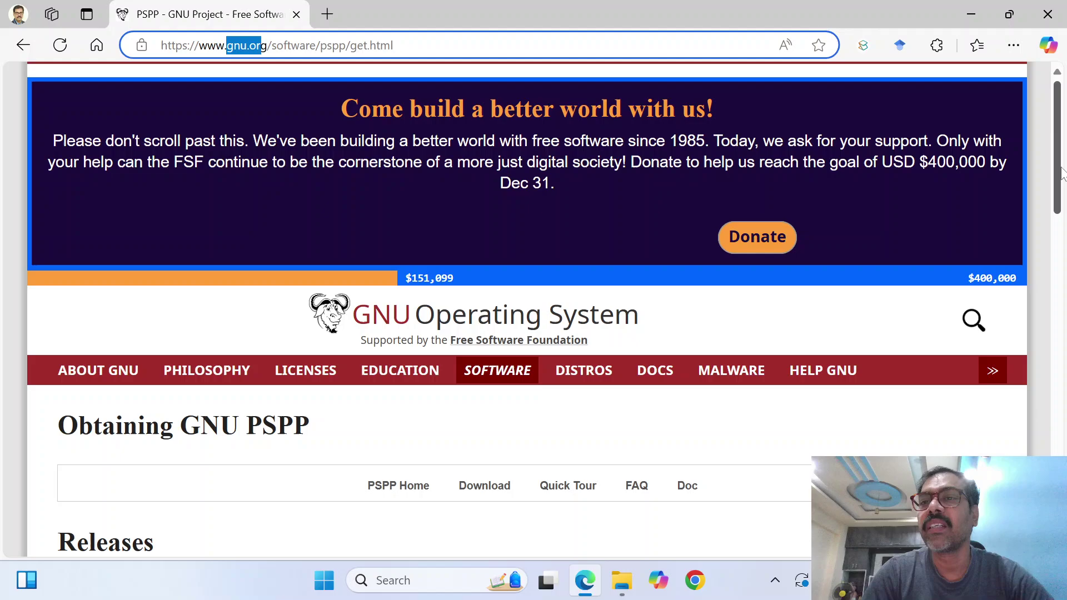
drag(1060, 172, 1060, 203)
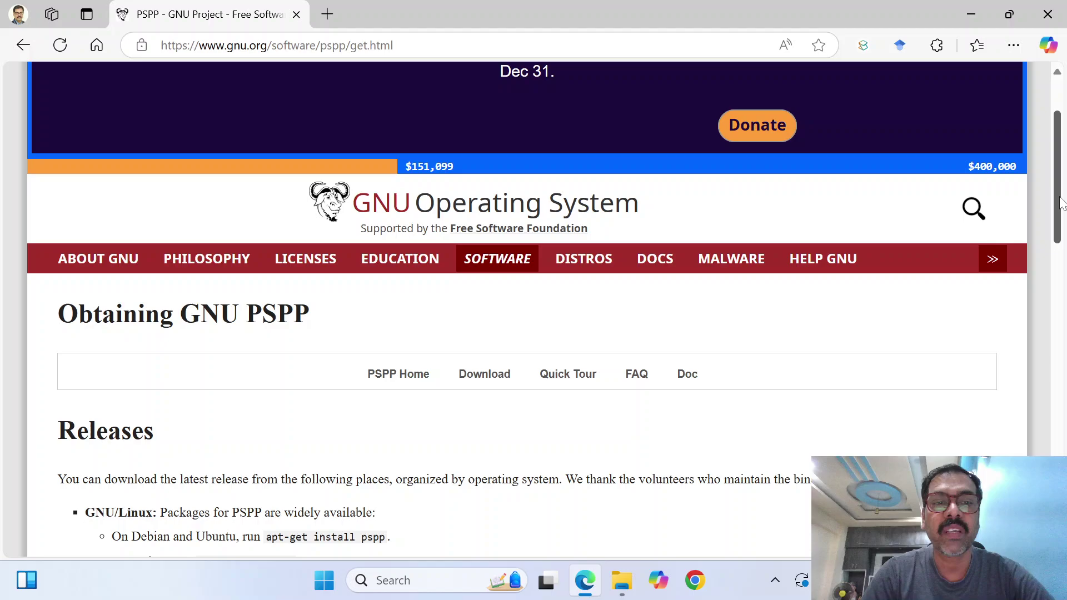
drag(1061, 203, 1063, 227)
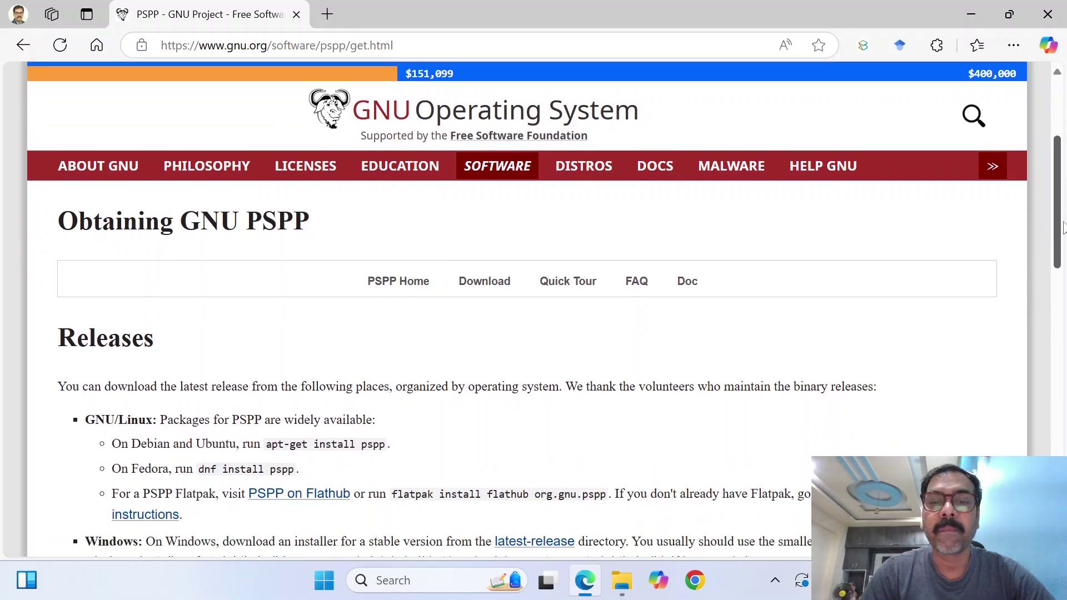
scroll(850, 312, down, 3)
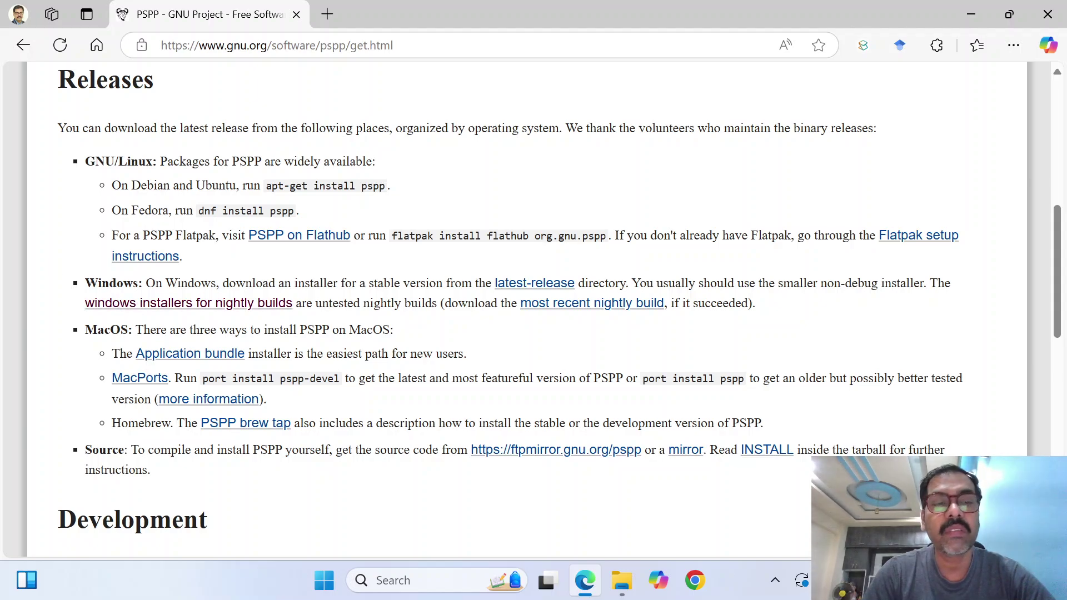
Step: Open the Windows nightly builds directory and enter the newest 2.0.1-gff8d3d folder
click(167, 304)
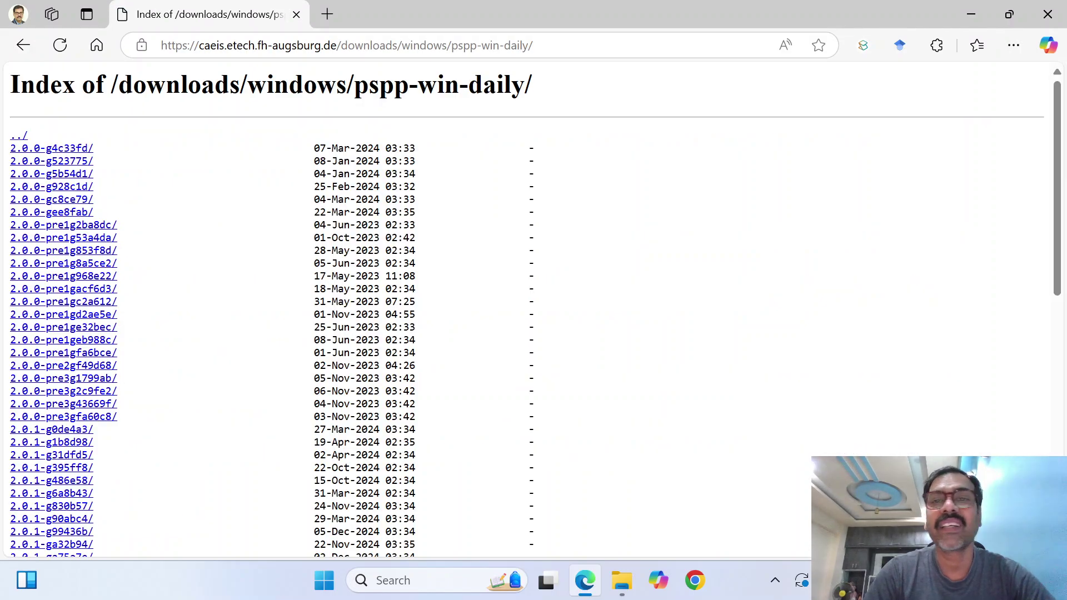
scroll(1062, 283, down, 3)
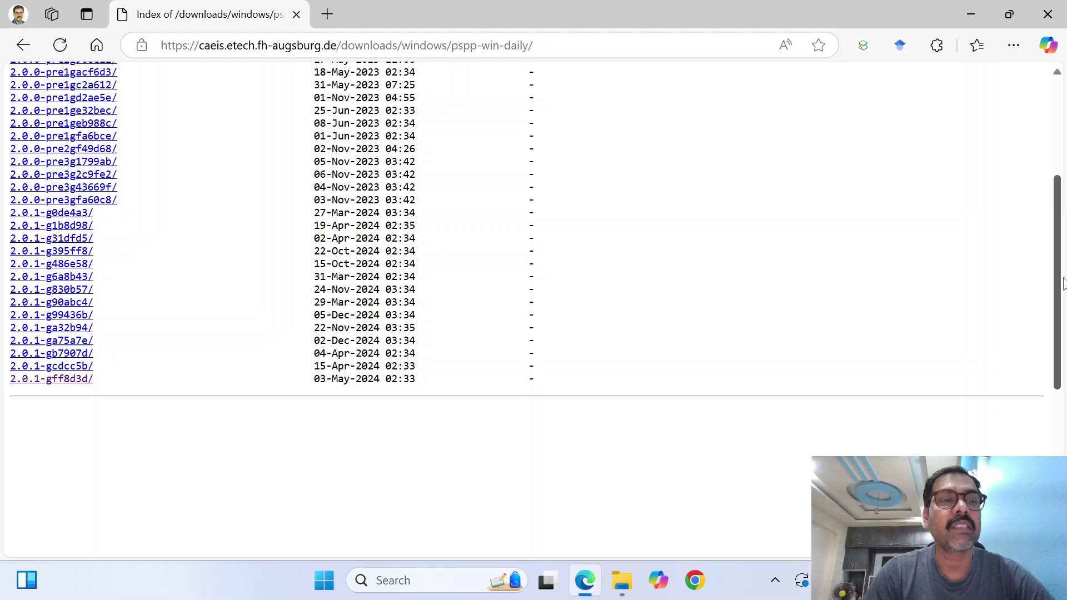
scroll(1063, 284, down, 1)
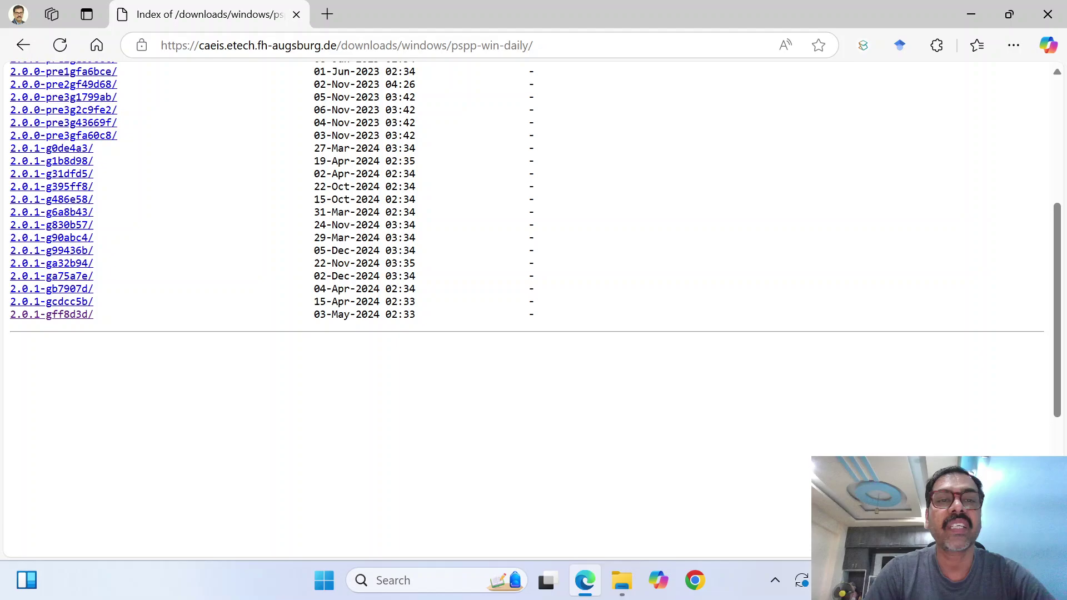
drag(314, 314, 403, 315)
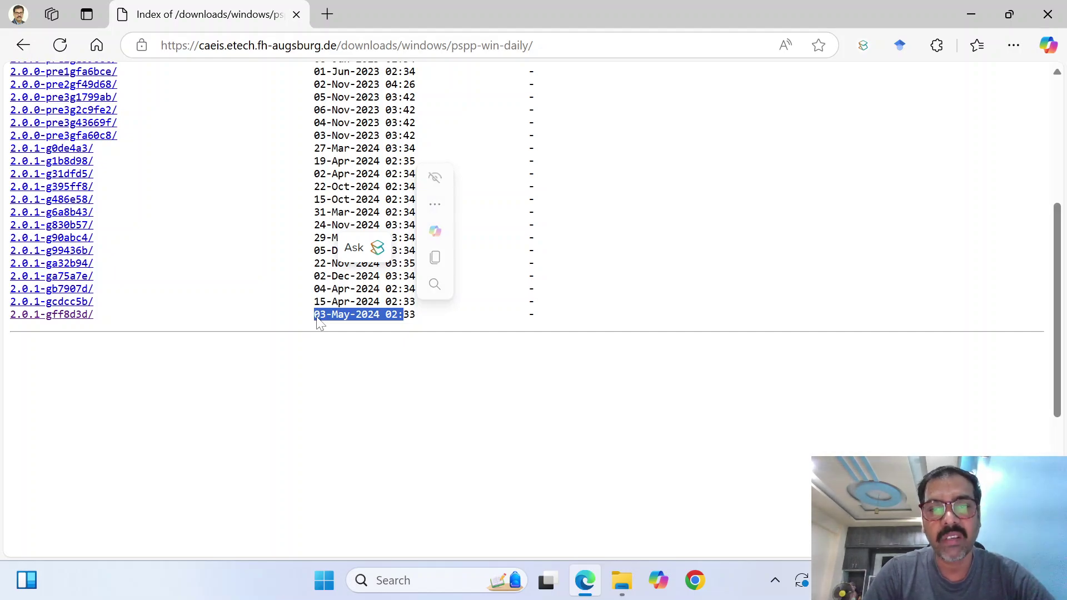
click(55, 315)
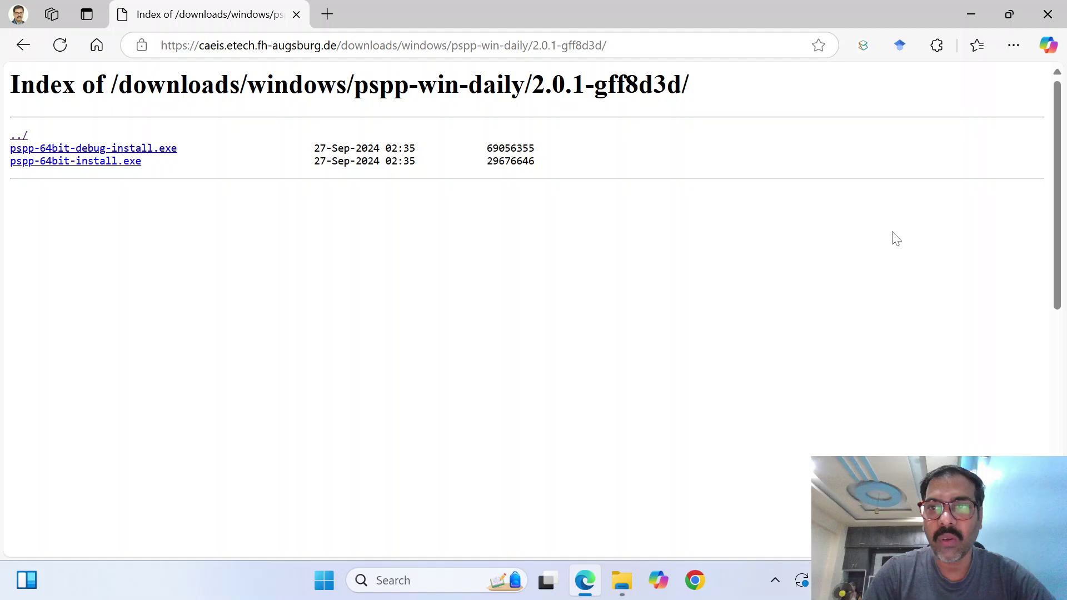
Step: Run pspp-64bit-install.exe from the D:\SW folder as administrator
click(628, 594)
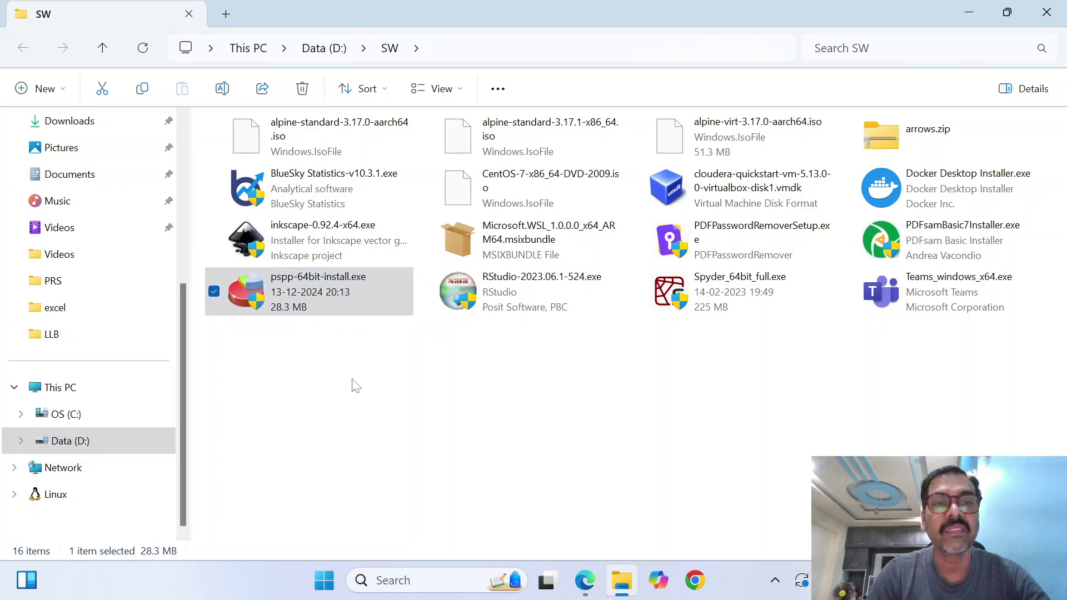
key(shift+F10)
key(Down)
key(Down)
key(Down)
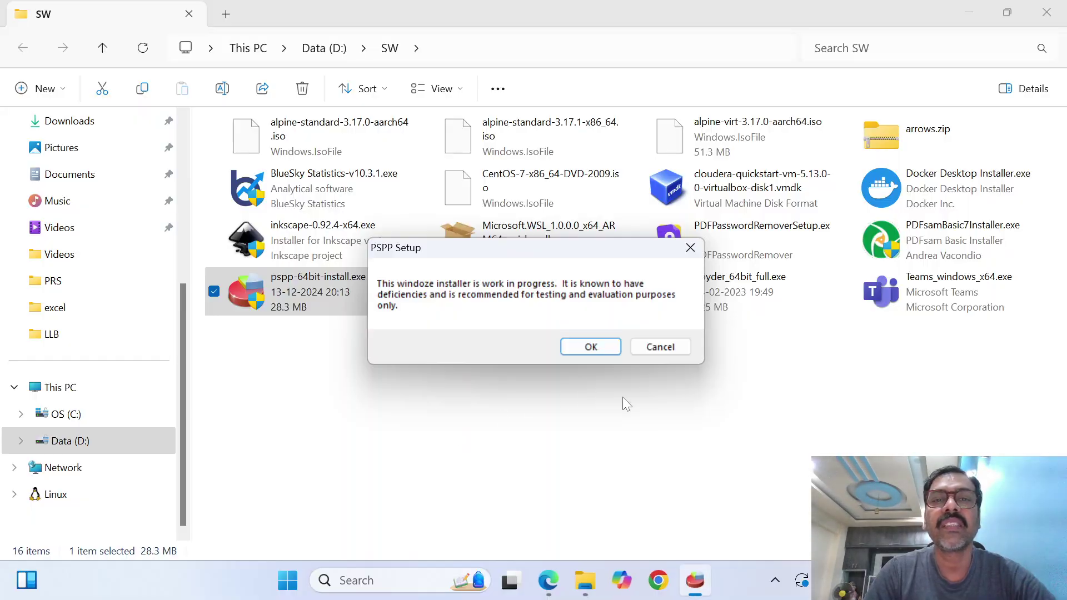
Step: Accept the warning and license, then install PSPP into C:\Program Files\PSPP
click(590, 348)
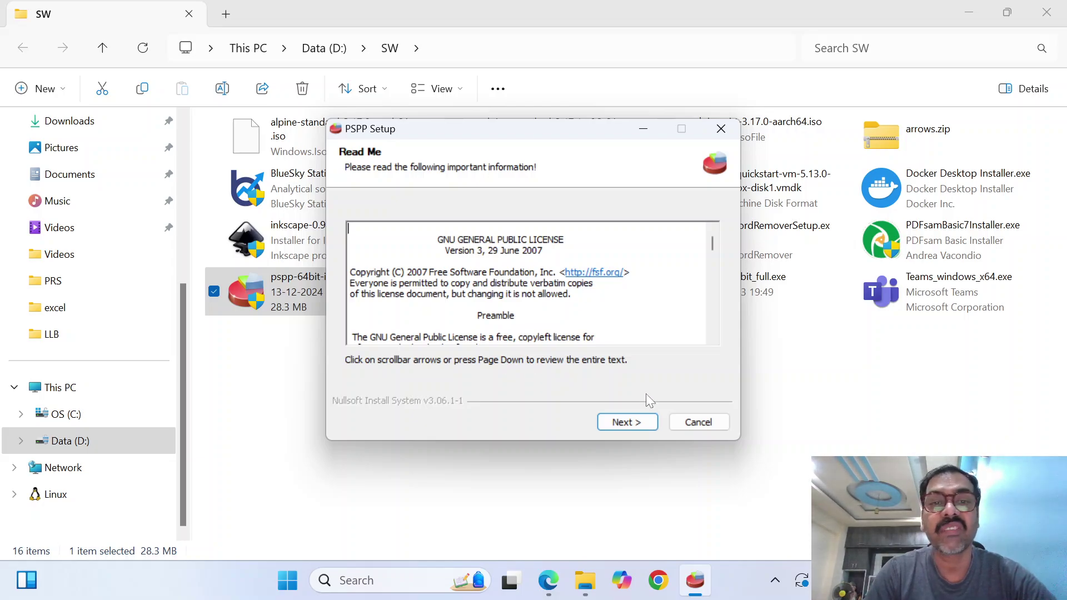
click(625, 422)
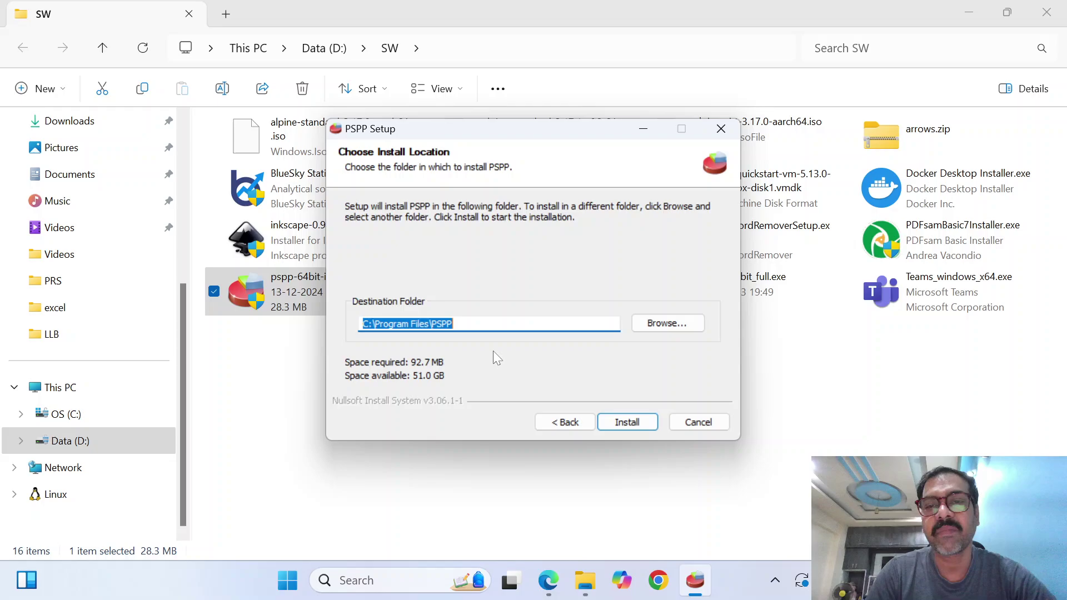
click(633, 420)
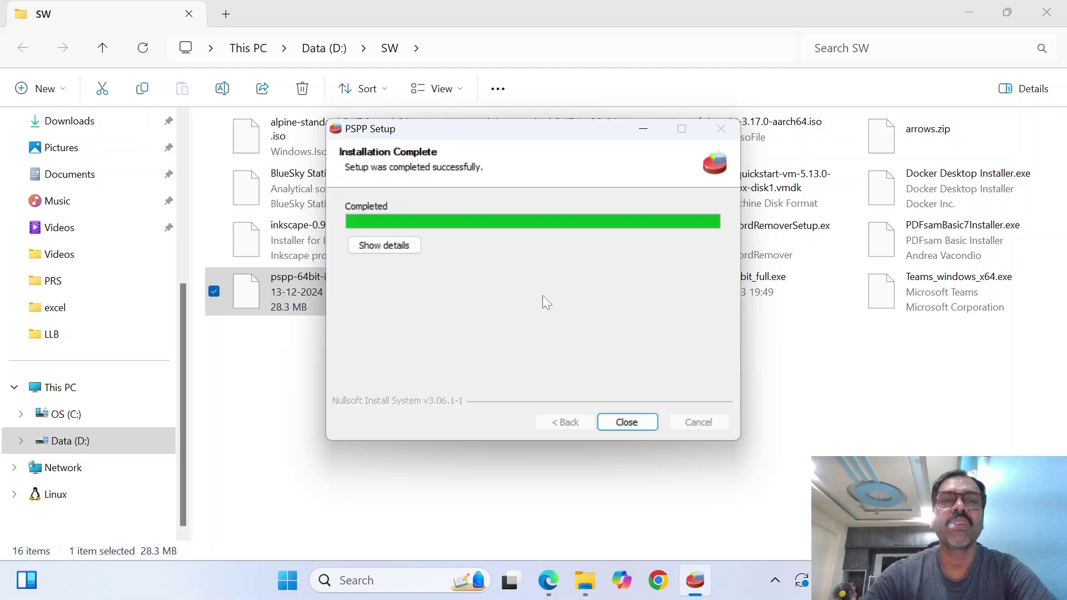
Step: Close the finished installer and the SW folder window, then minimize Edge
click(628, 423)
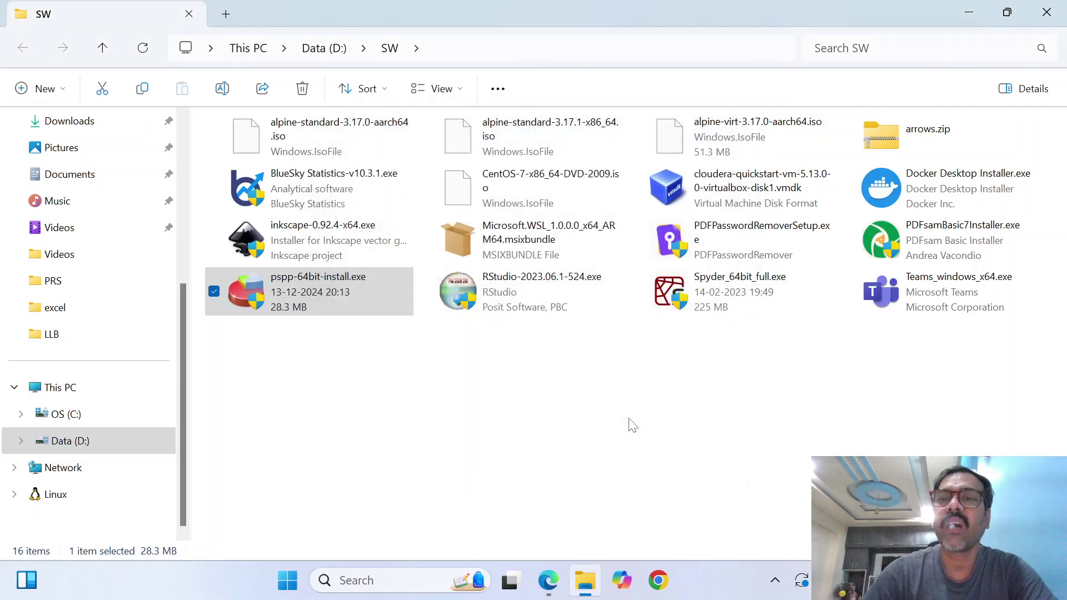
click(1047, 12)
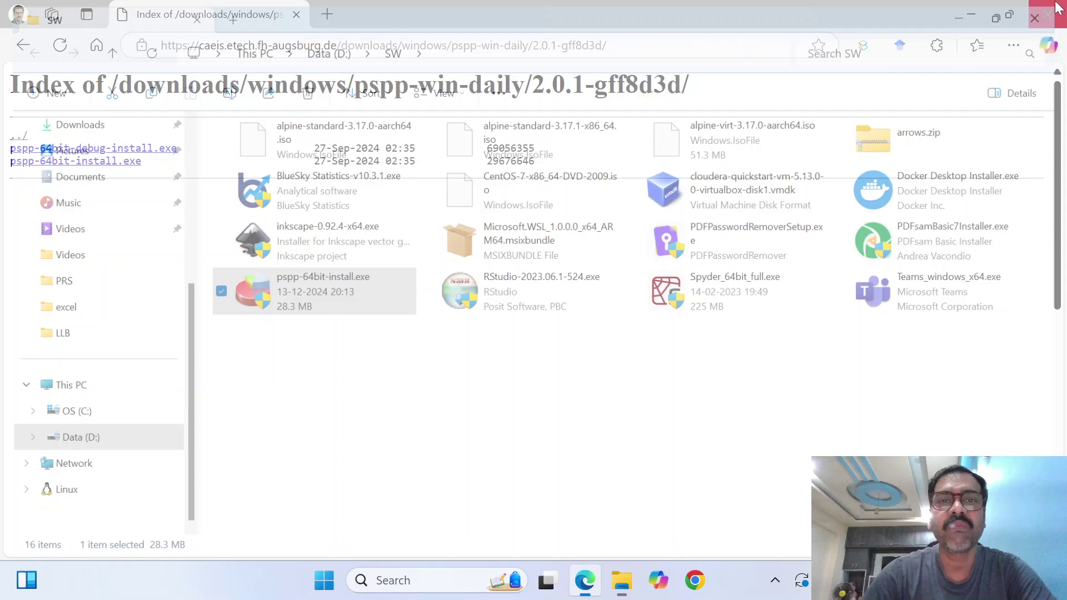
click(970, 14)
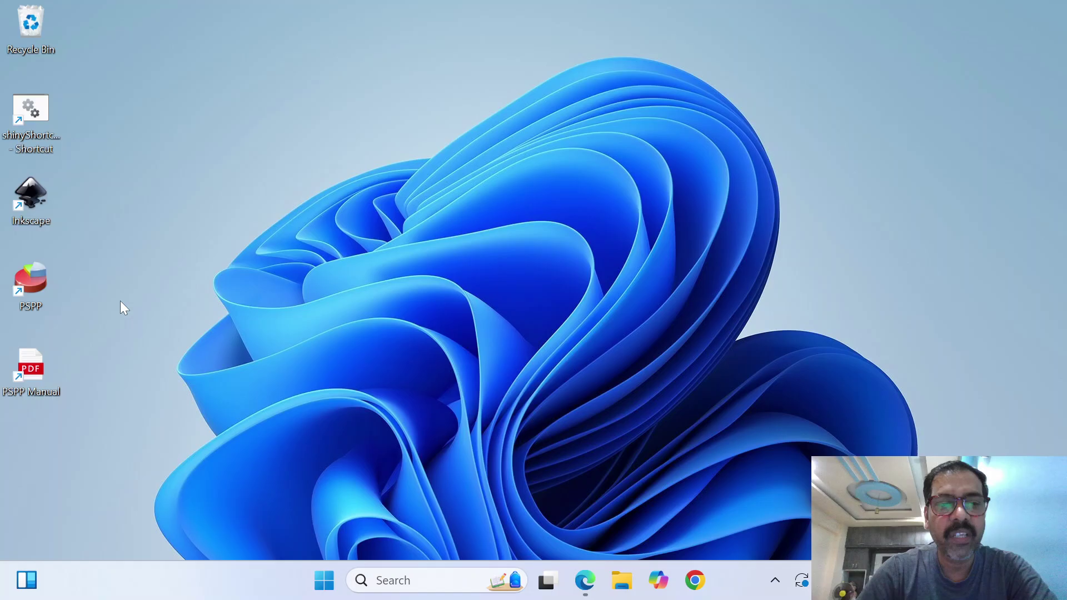
Step: Launch PSPP, dismiss the startup tip, maximize the Data Editor and open File > New
double_click(35, 279)
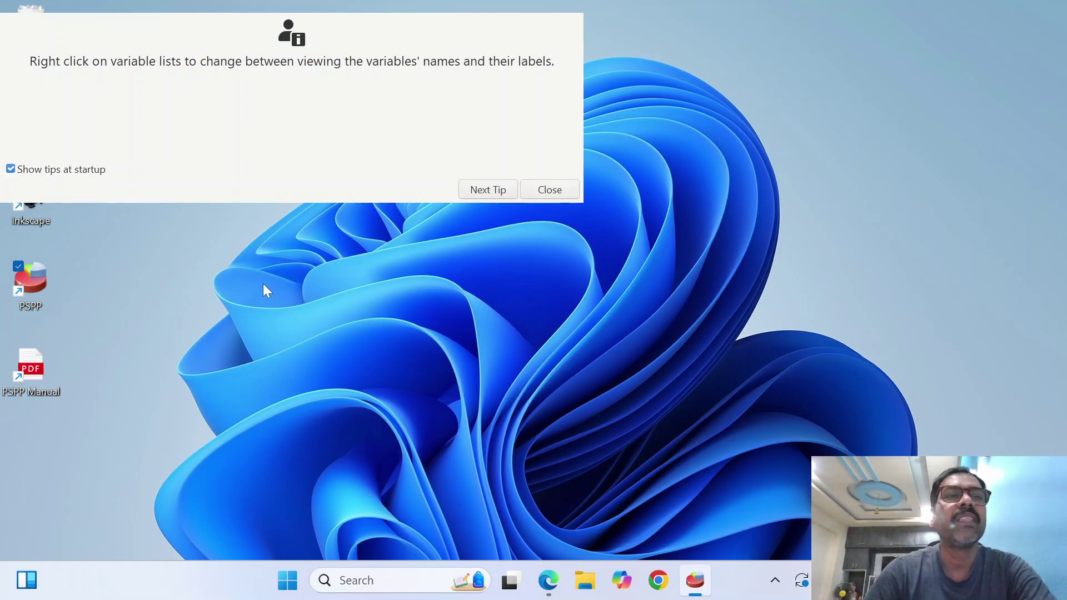
click(558, 196)
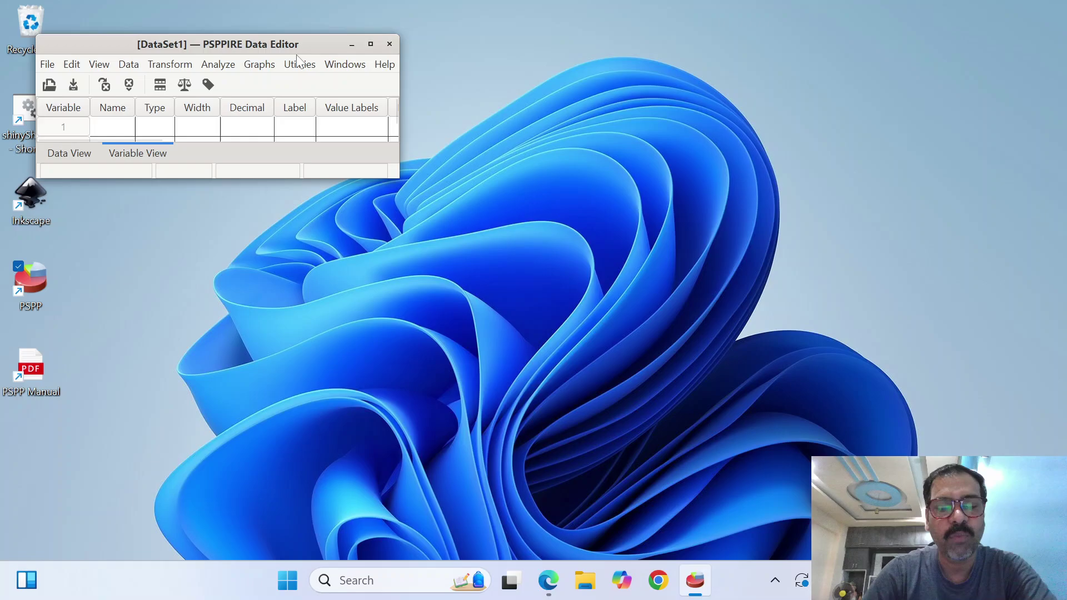
click(371, 44)
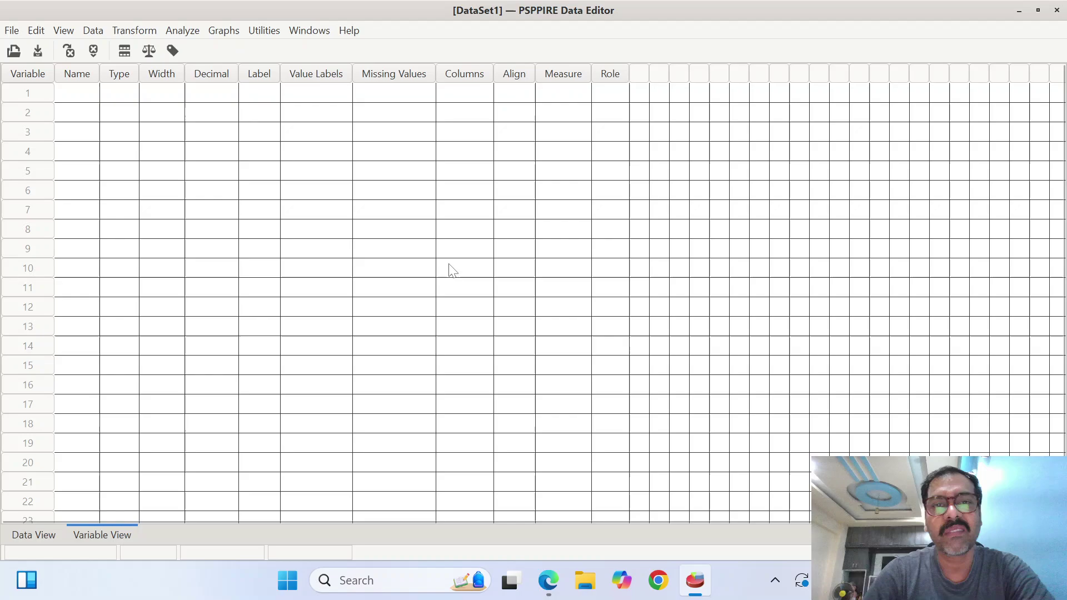
click(13, 32)
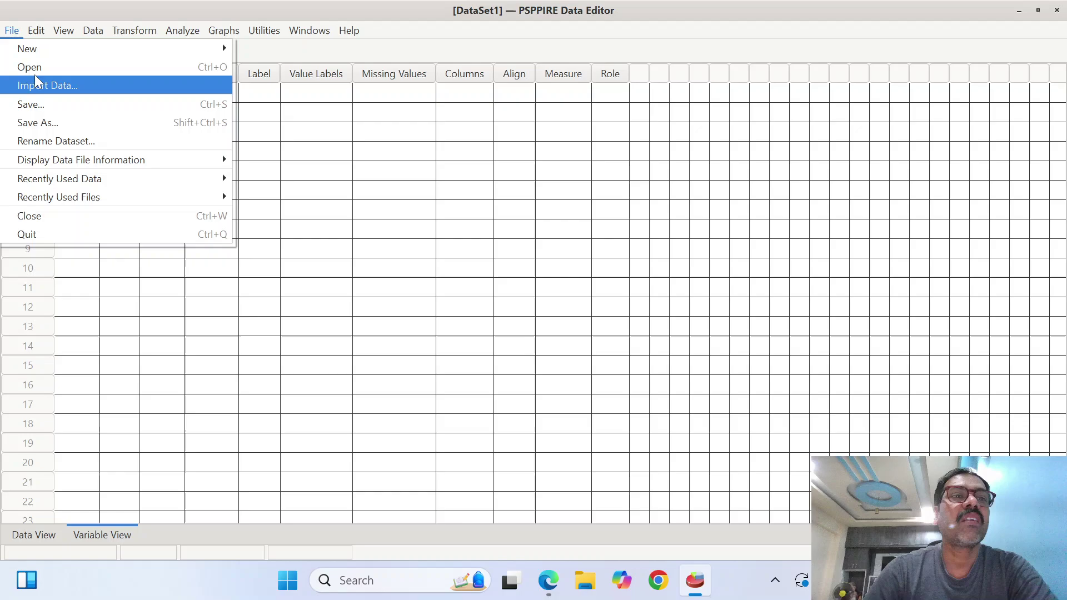
mouse_move(20, 44)
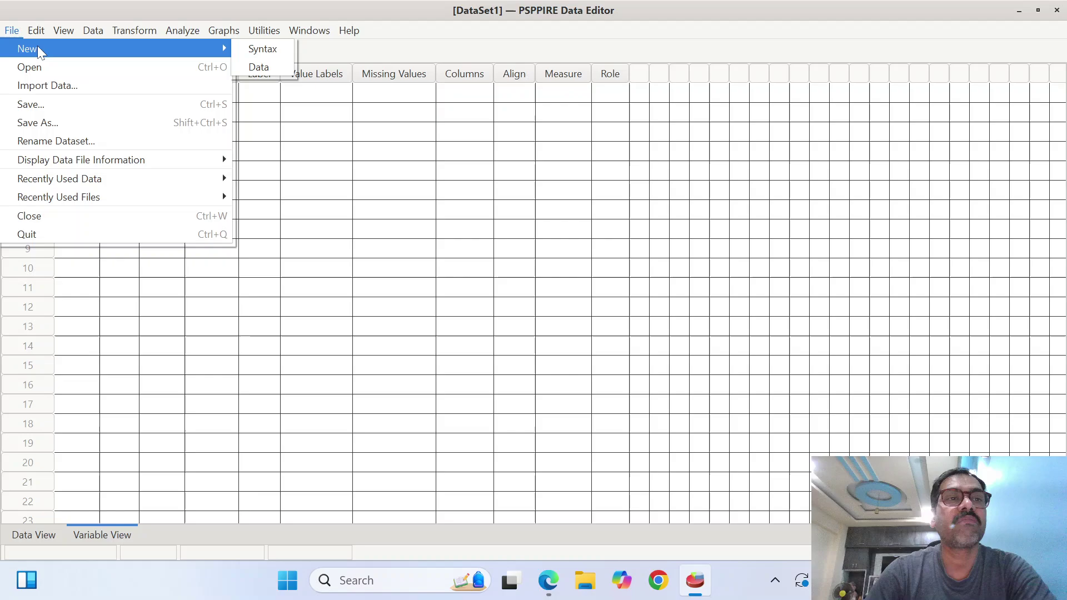
click(259, 49)
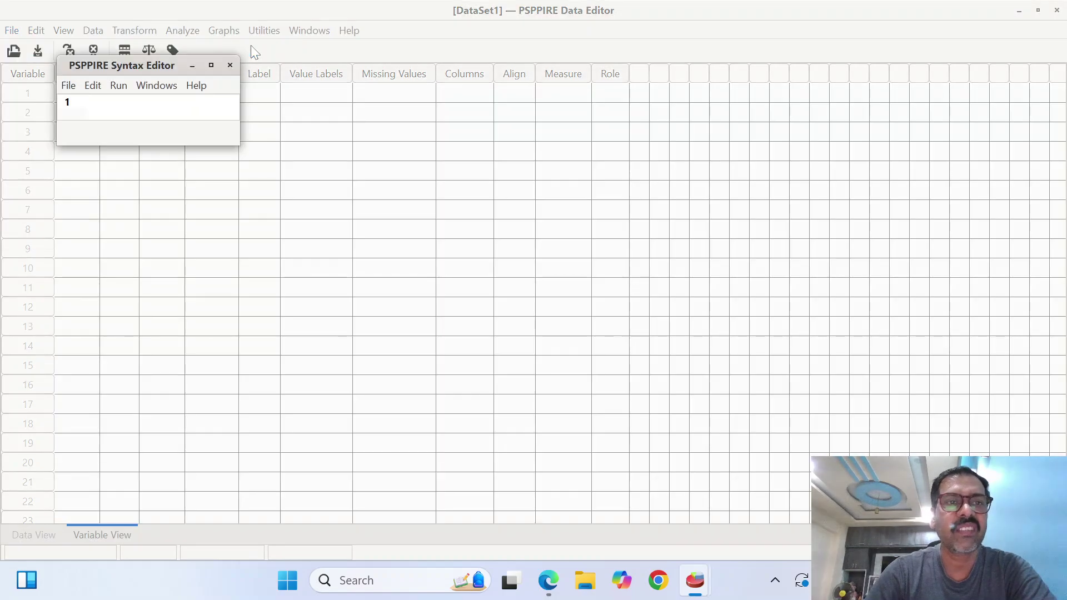
click(211, 65)
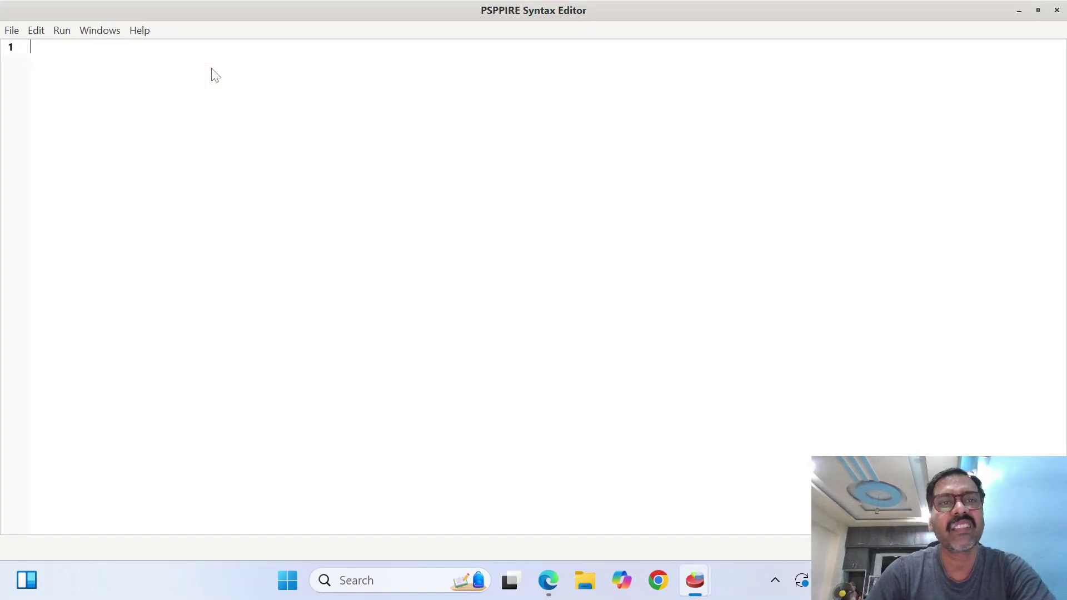
click(1057, 10)
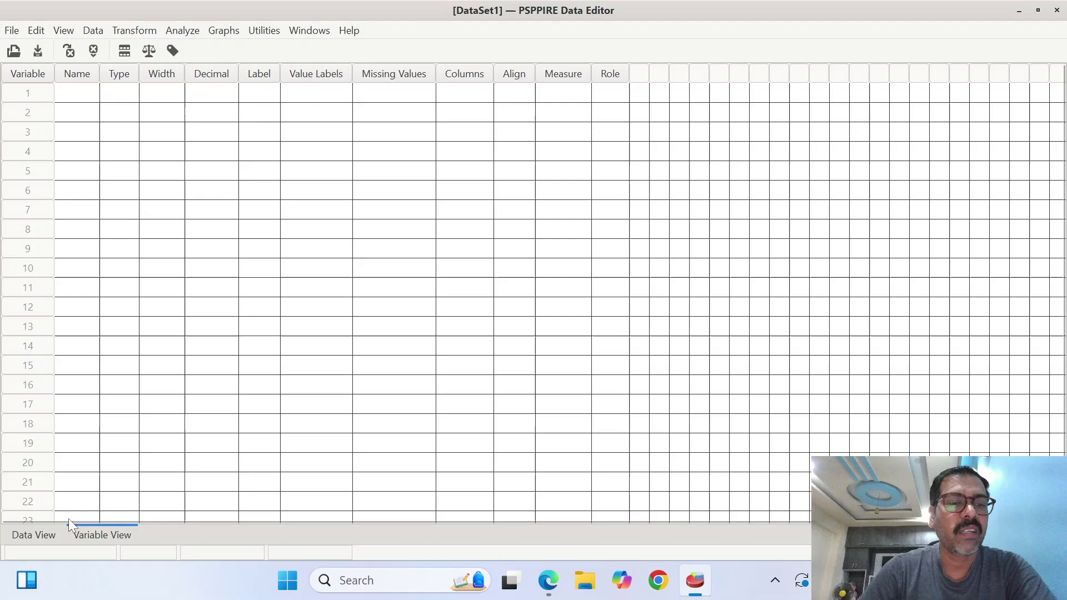
Step: Switch the DataSet1 editor to the Data View tab
click(33, 537)
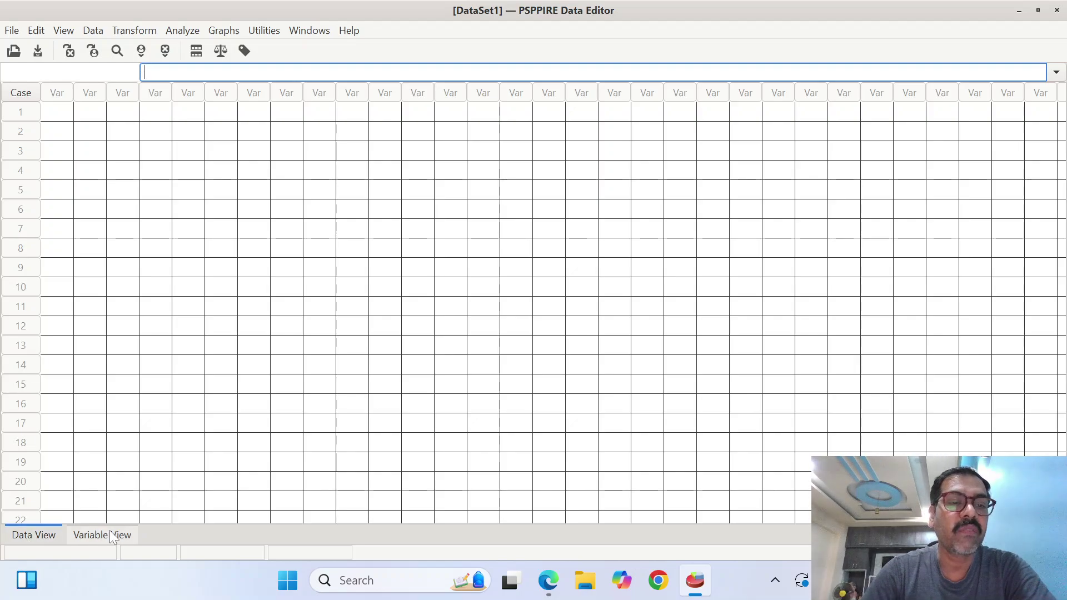
click(12, 30)
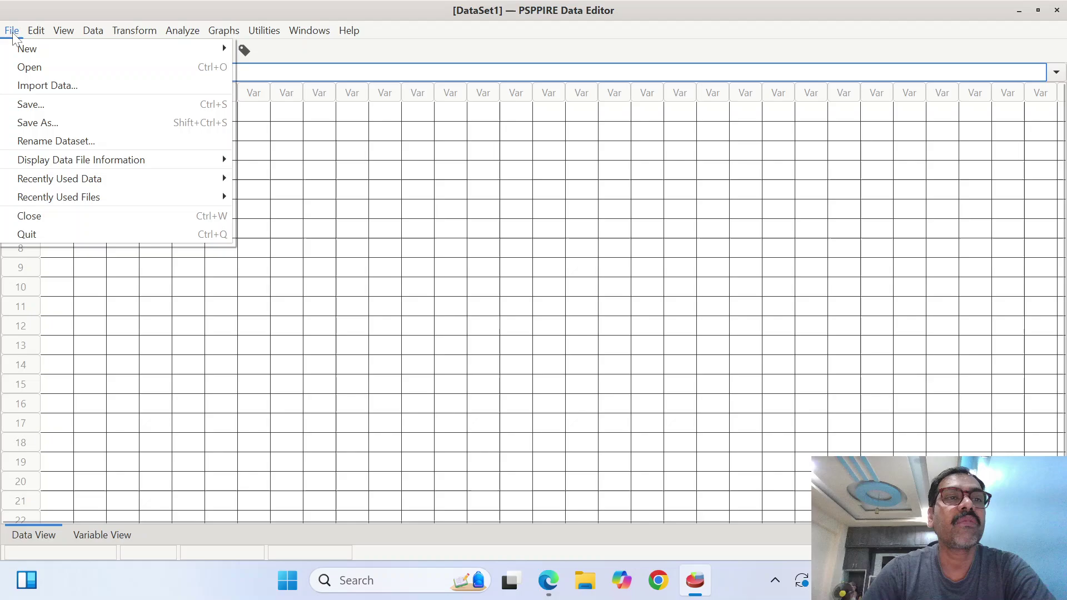
click(187, 315)
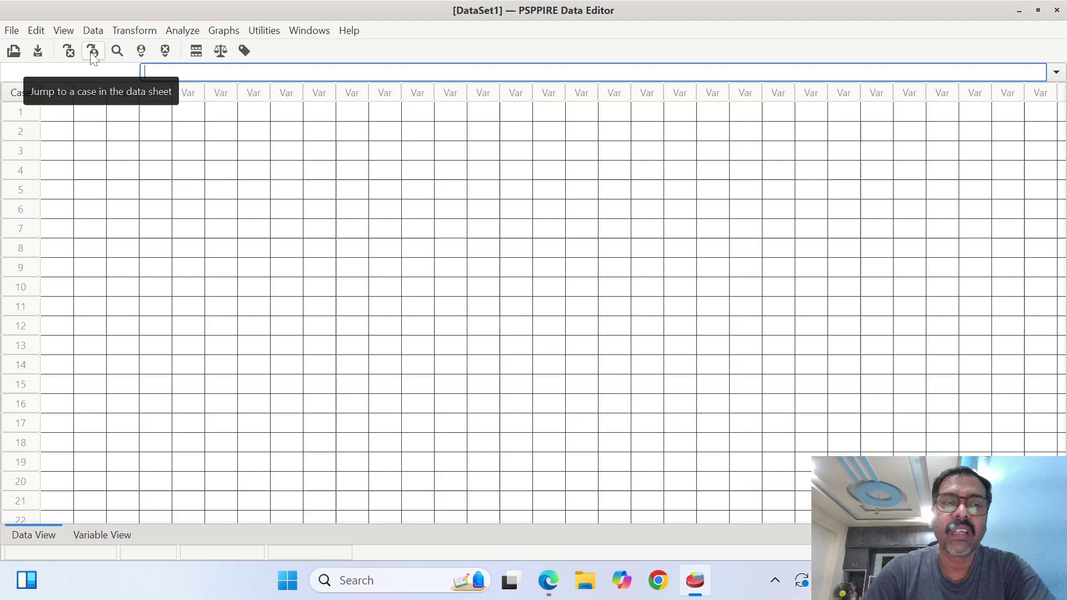
click(14, 50)
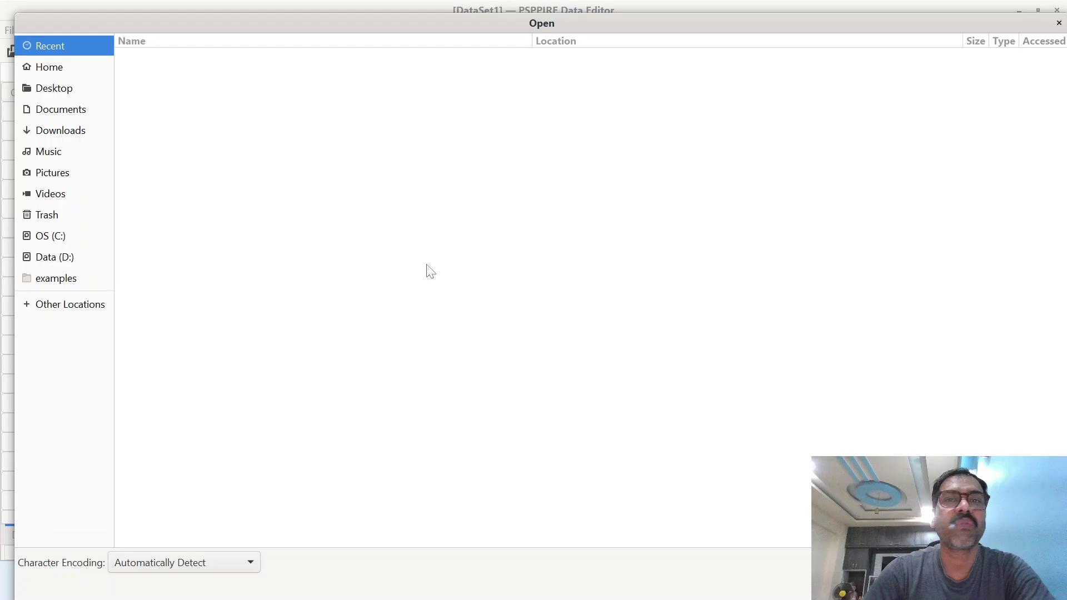
click(1060, 24)
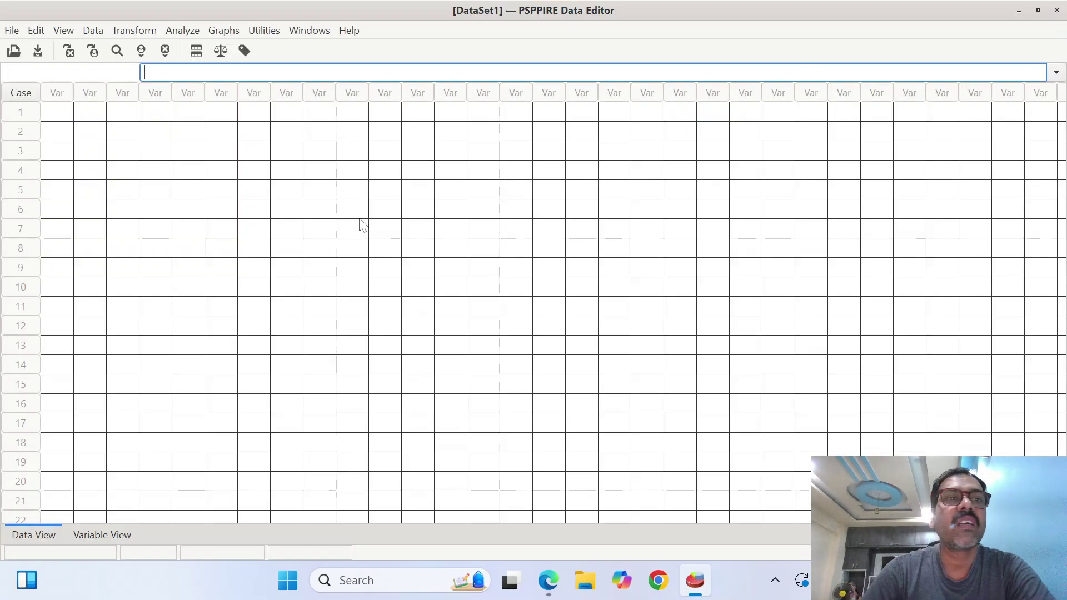
click(42, 58)
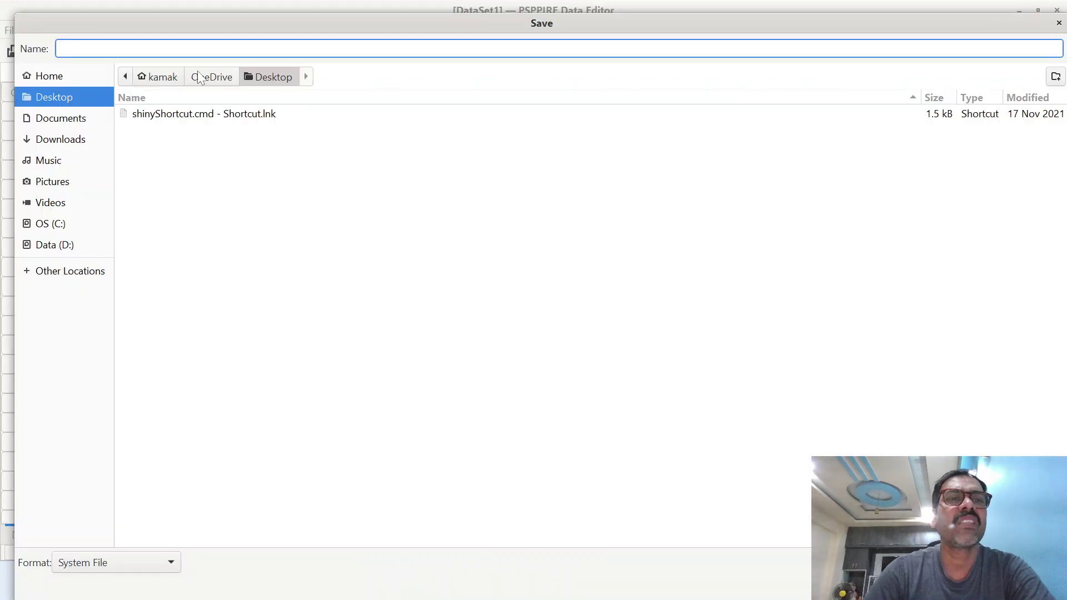
click(1059, 23)
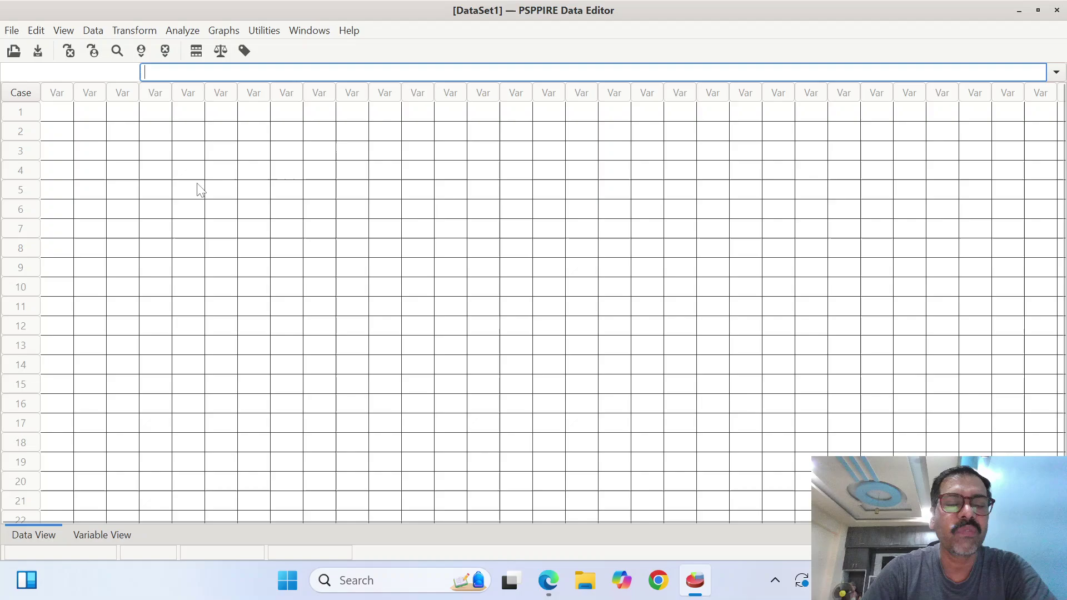
click(13, 34)
Step: Browse the File, Edit, View and Data menus, ending on the Transform menu
mouse_move(24, 48)
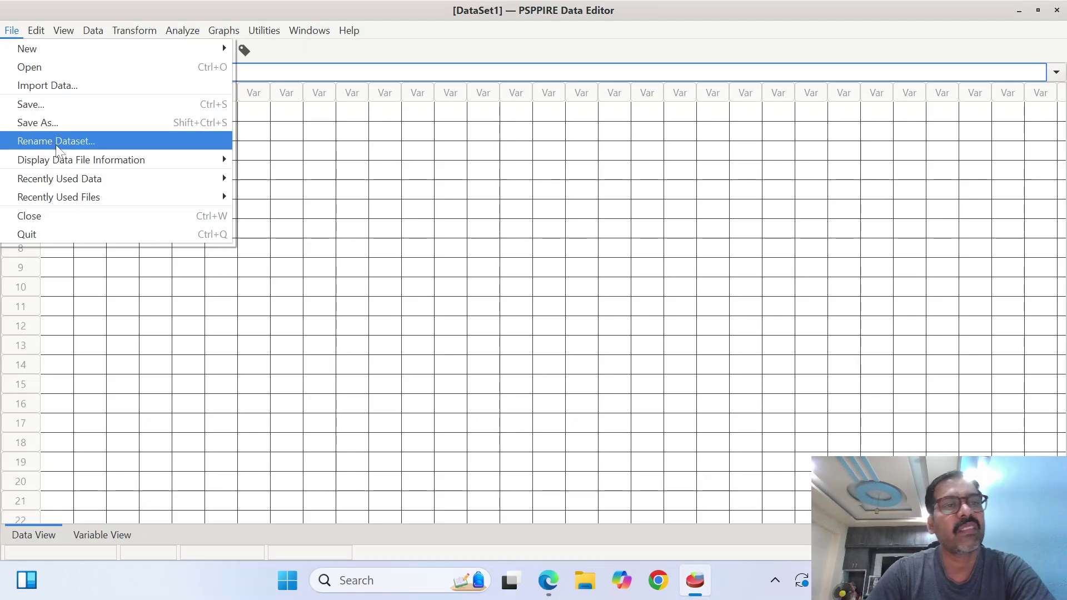
mouse_move(37, 30)
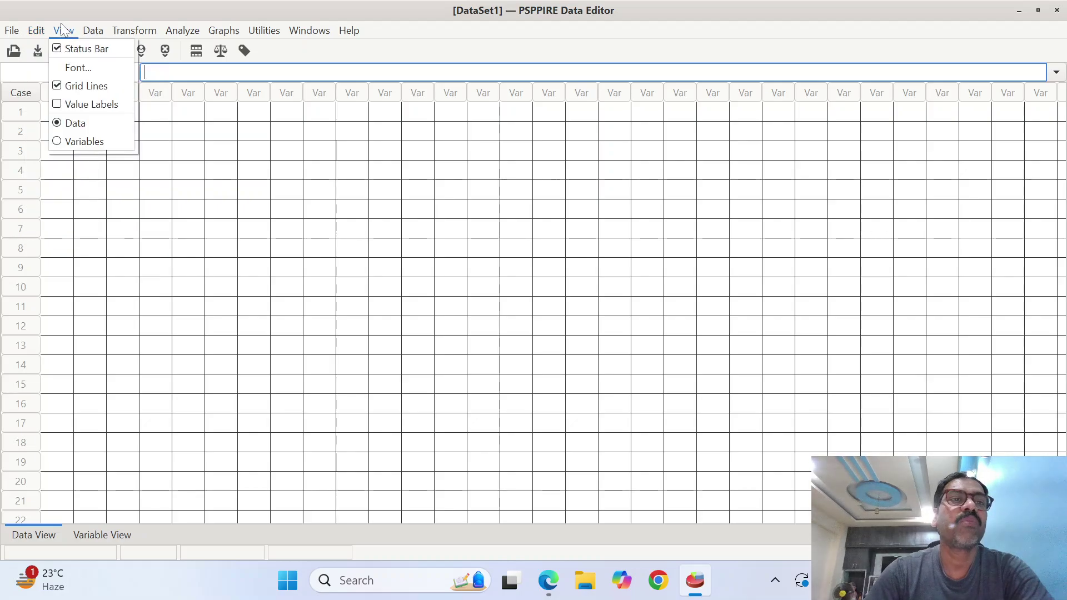
mouse_move(92, 33)
mouse_move(138, 36)
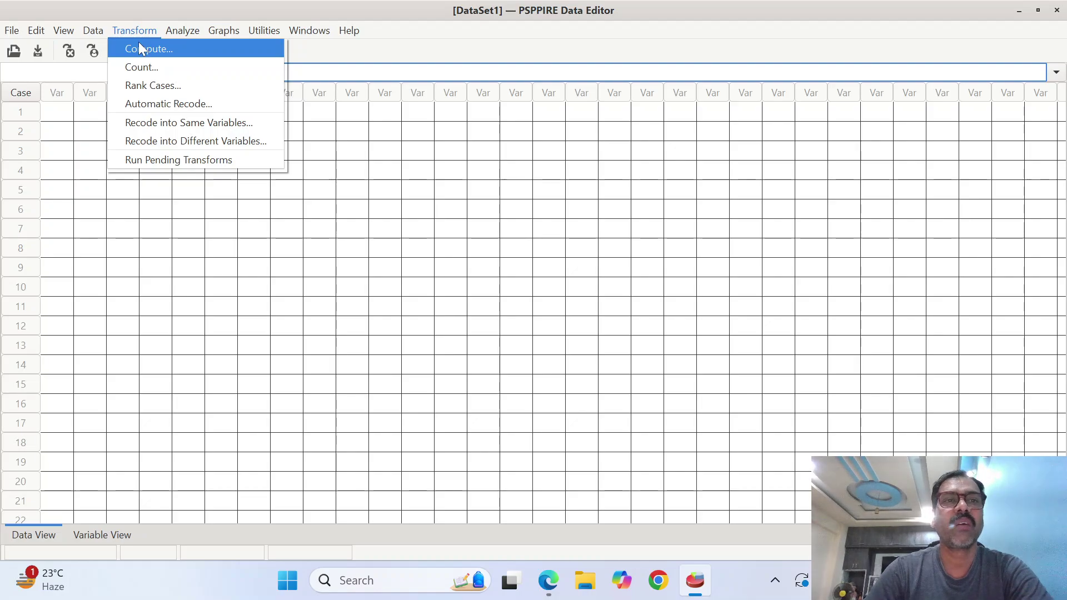
Step: Open Transform > Compute and scroll the Functions list down to the CDF entries
click(140, 46)
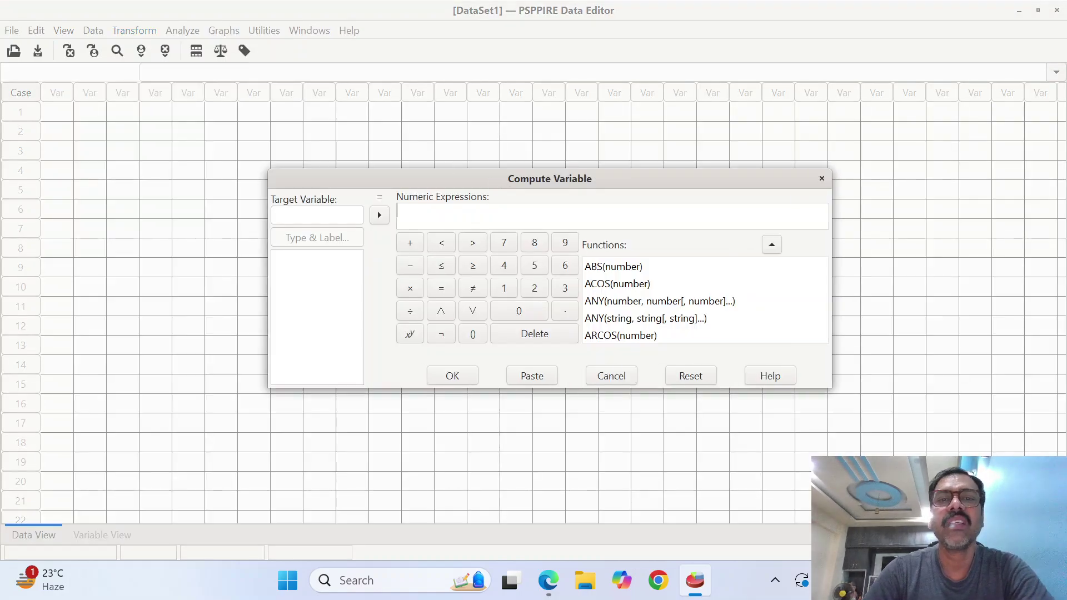
mouse_move(826, 278)
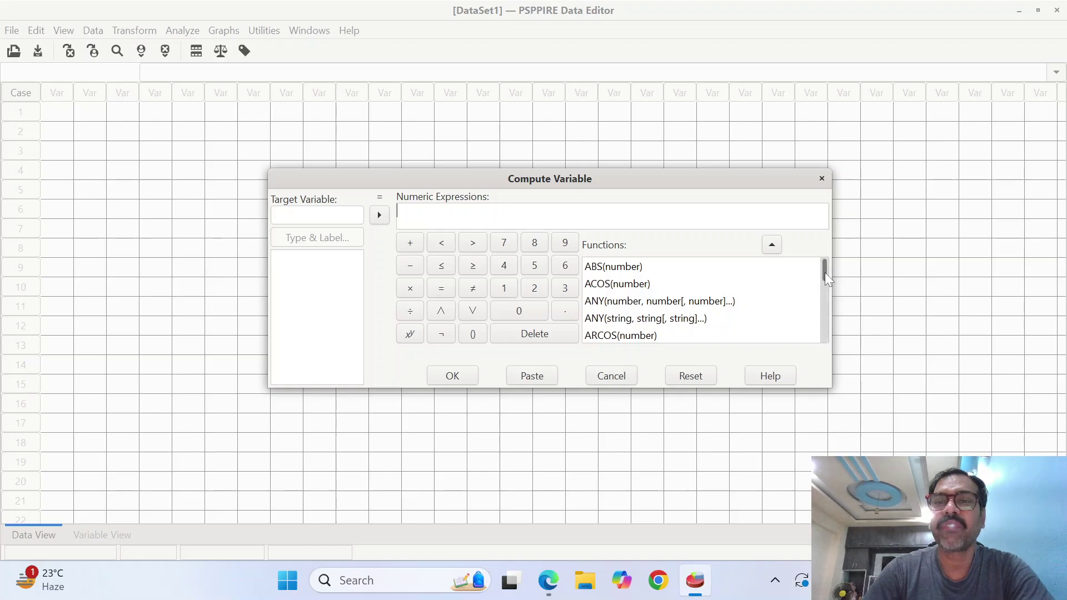
drag(824, 272, 829, 251)
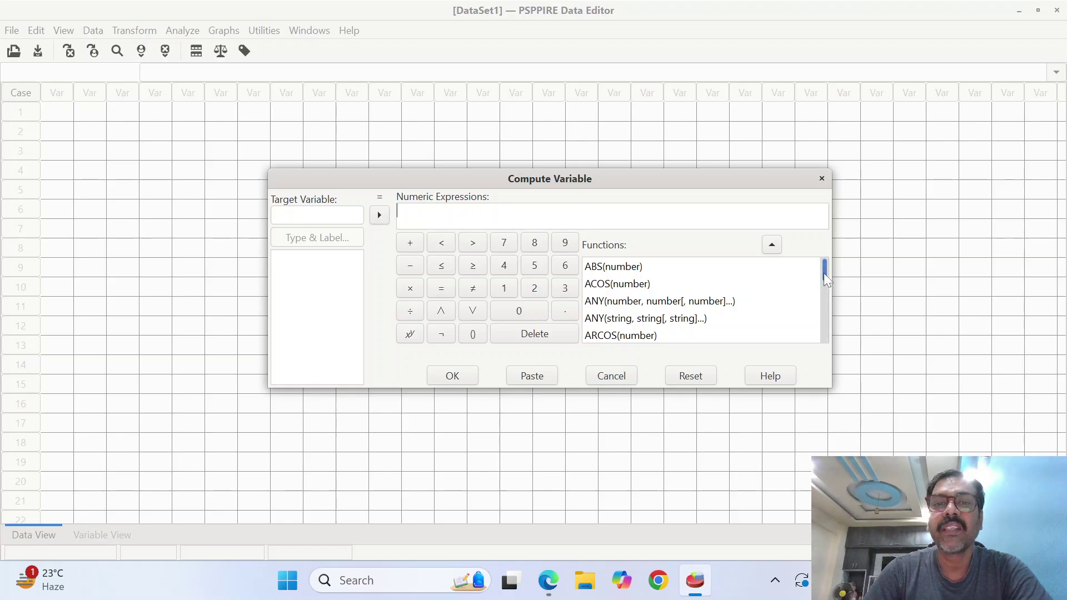
drag(824, 273, 824, 293)
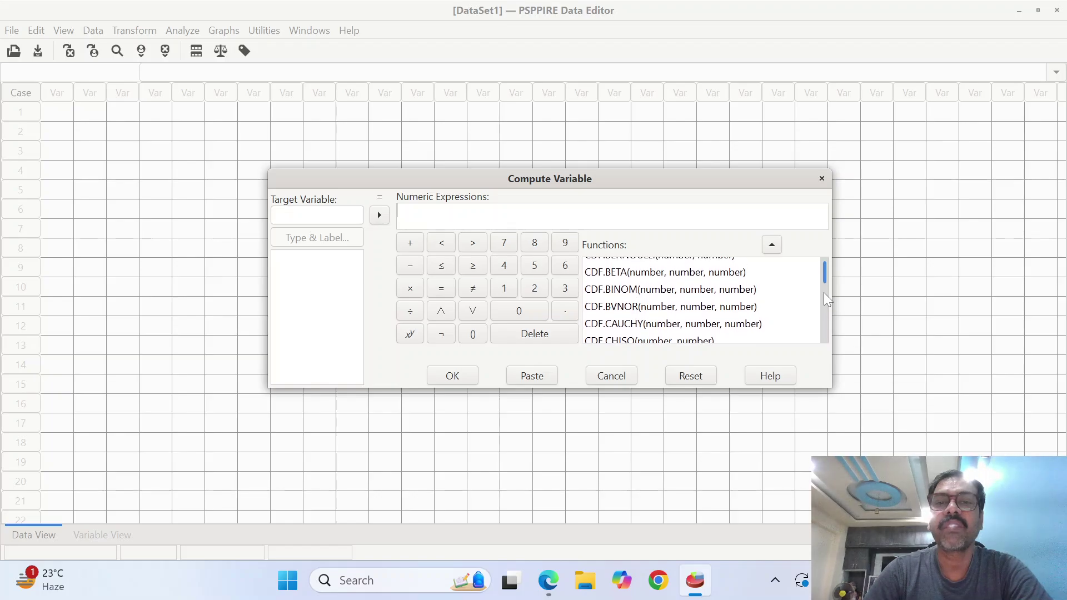
Step: Browse the CDF functions from CDF.BINOM to CDF.GEOM, then close the dialog without computing
click(629, 294)
key(Down)
key(Down)
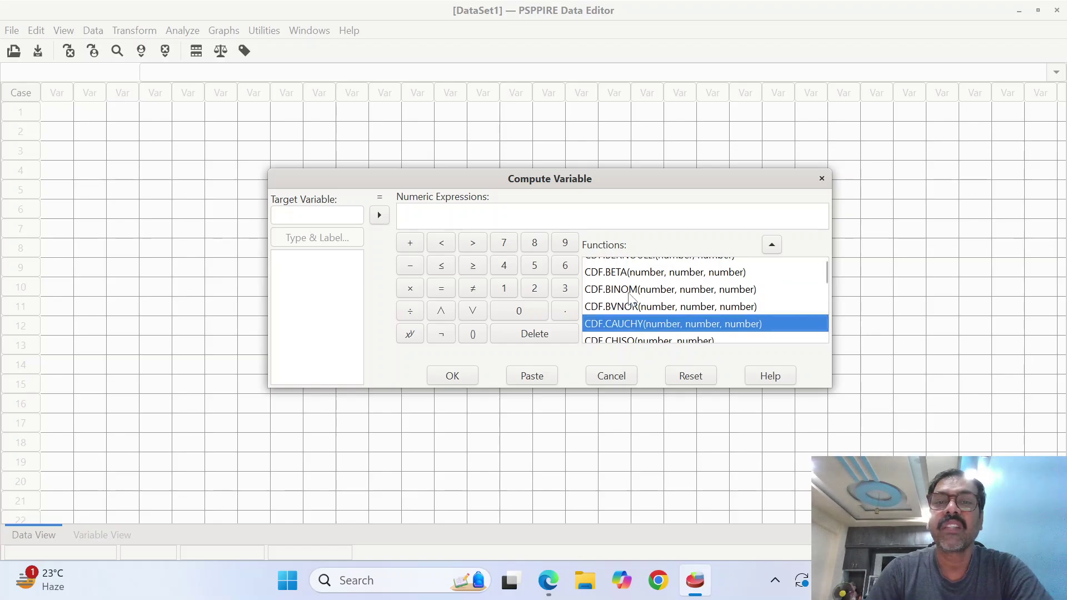
key(Up)
key(Down)
key(Down)
key(Up)
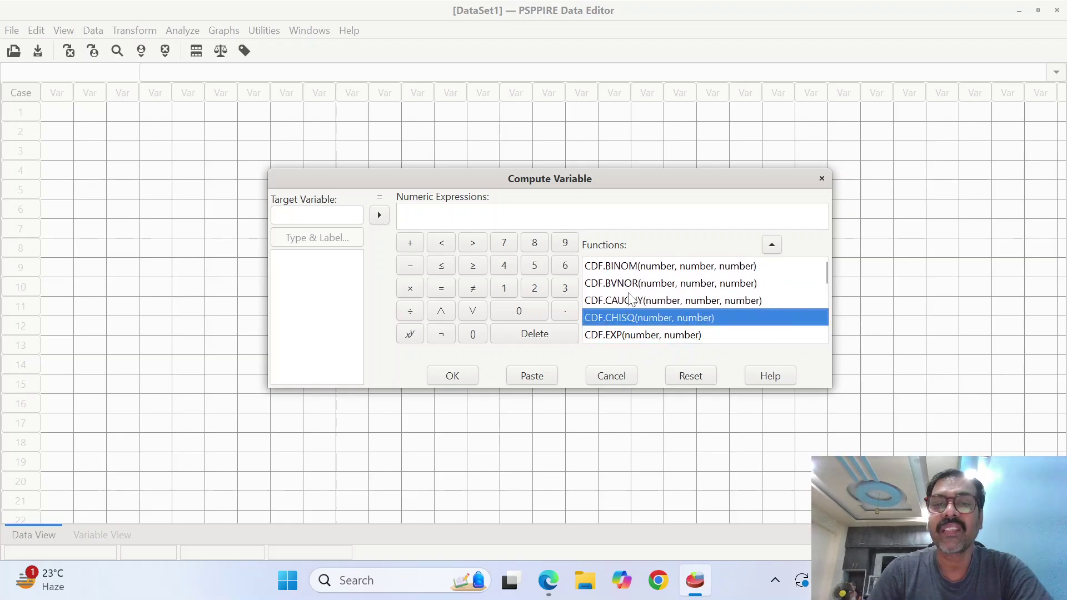
key(Down)
key(Down)
key(Down)
key(Down)
key(Up)
key(Up)
key(Up)
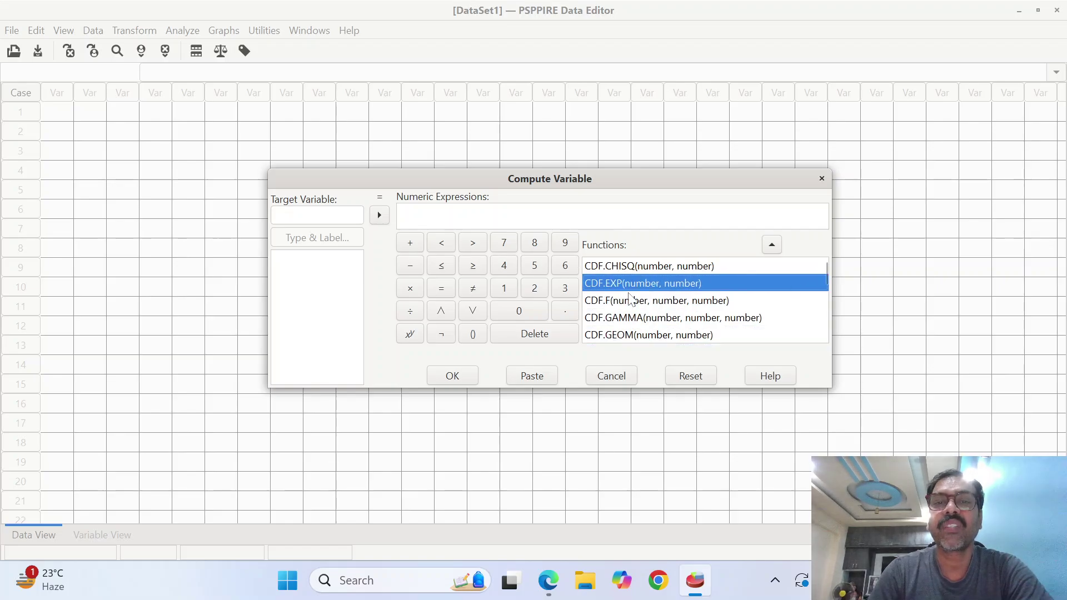
key(Down)
key(Down)
key(Down)
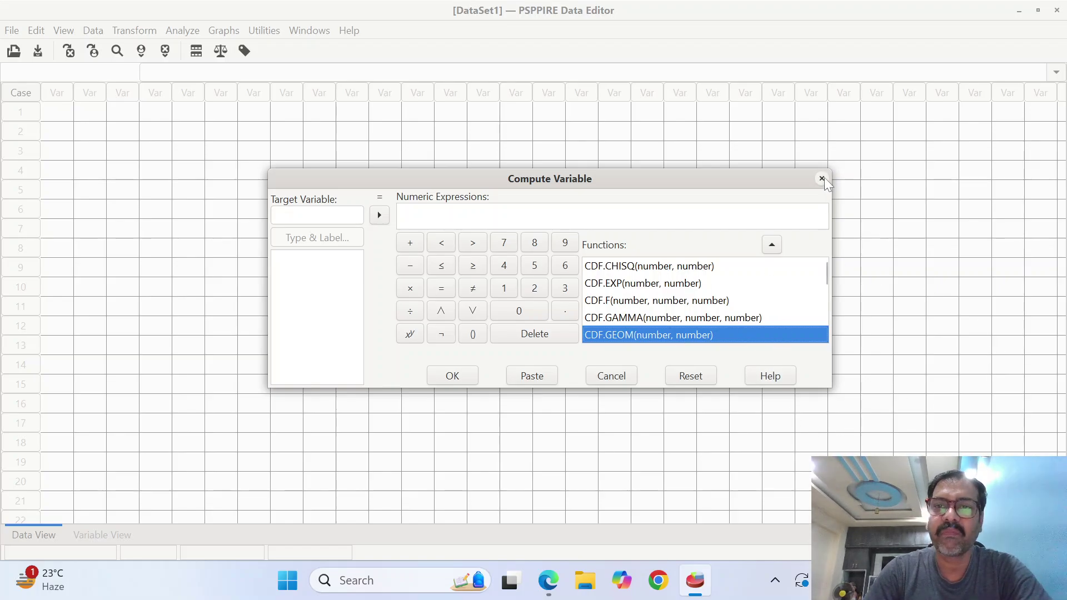
click(821, 179)
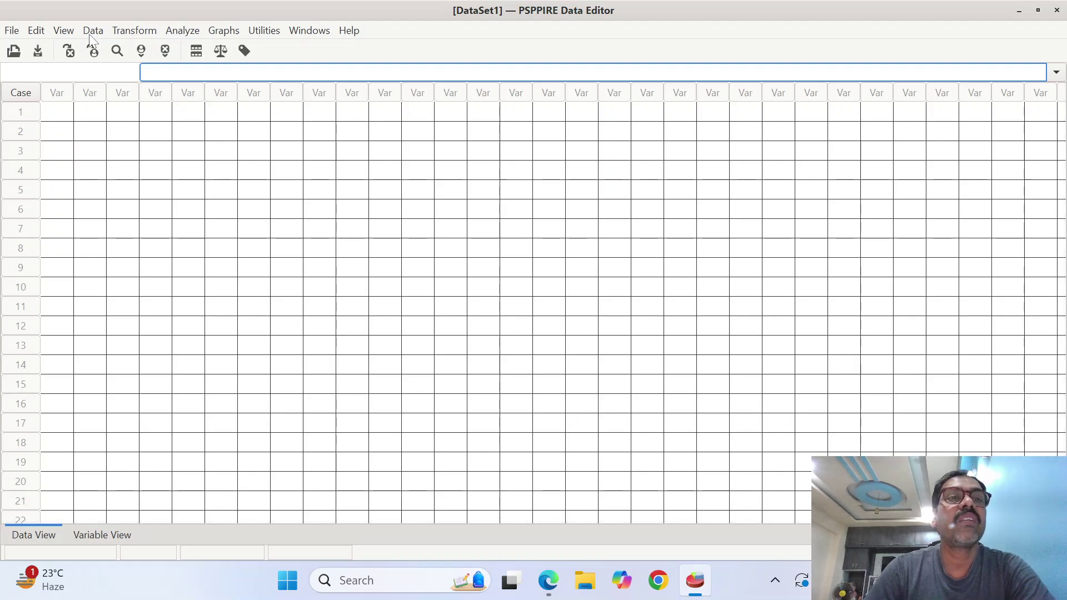
Step: Show the Transform menu with Compute, Count, Rank Cases and both Recode options
click(135, 31)
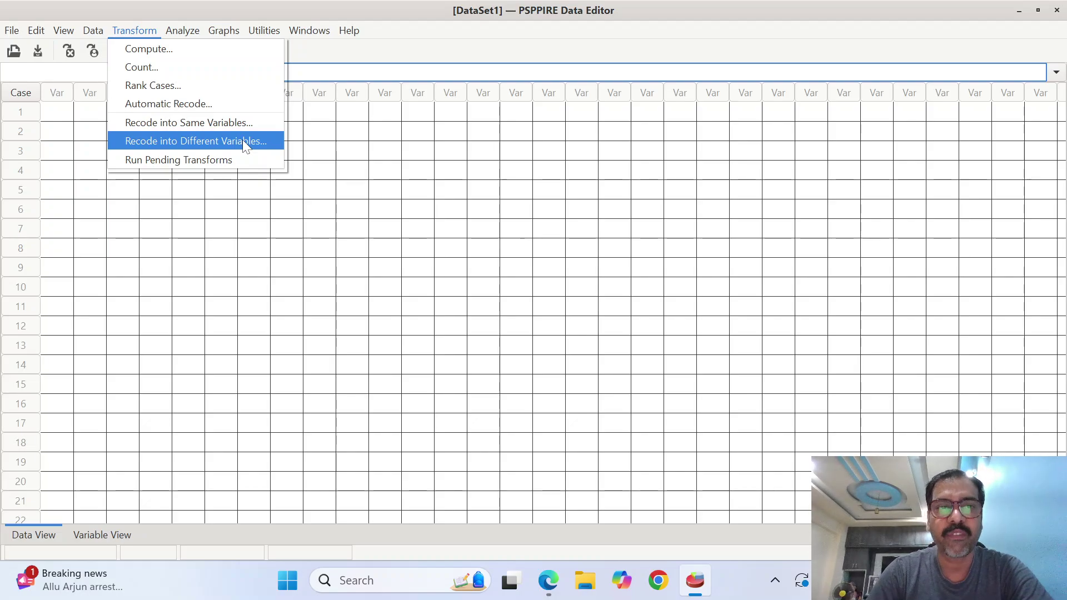
Step: Preview the Univariate Analysis dialog under Analyze, then close it without assigning variables
mouse_move(183, 32)
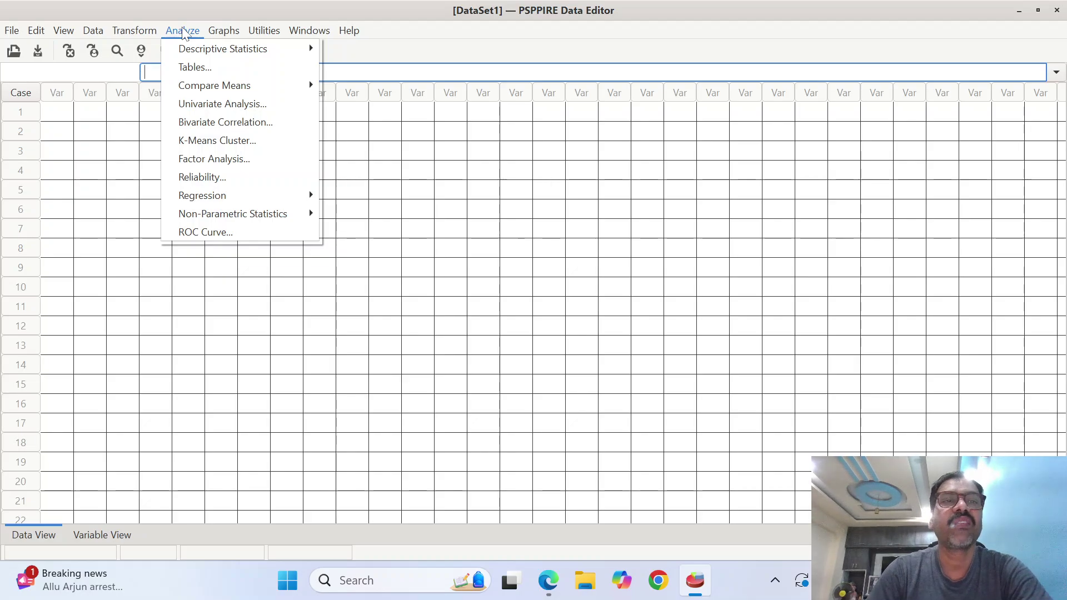
mouse_move(195, 55)
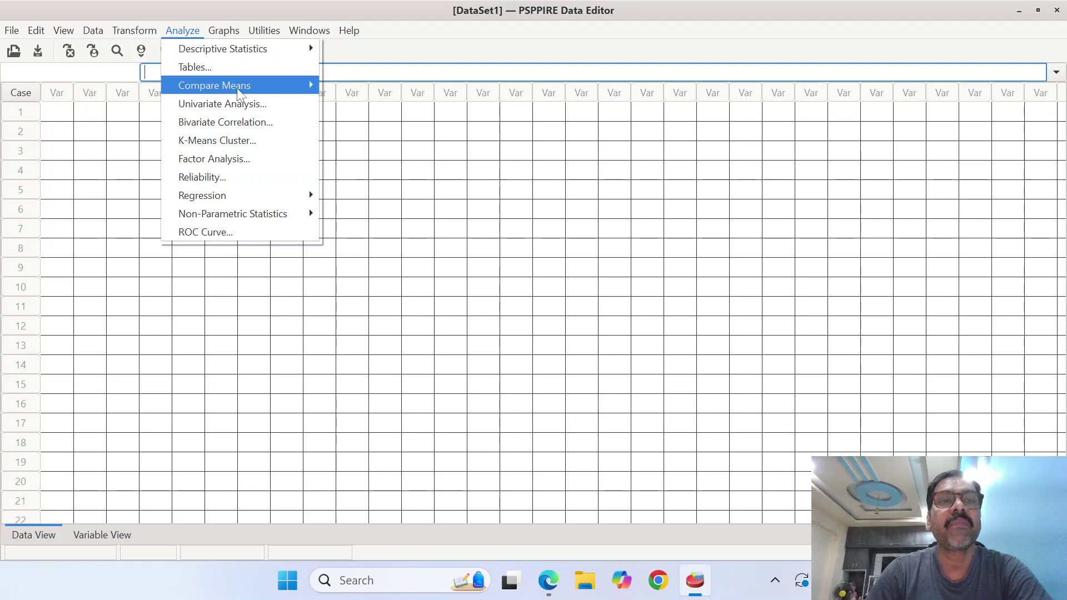
mouse_move(238, 90)
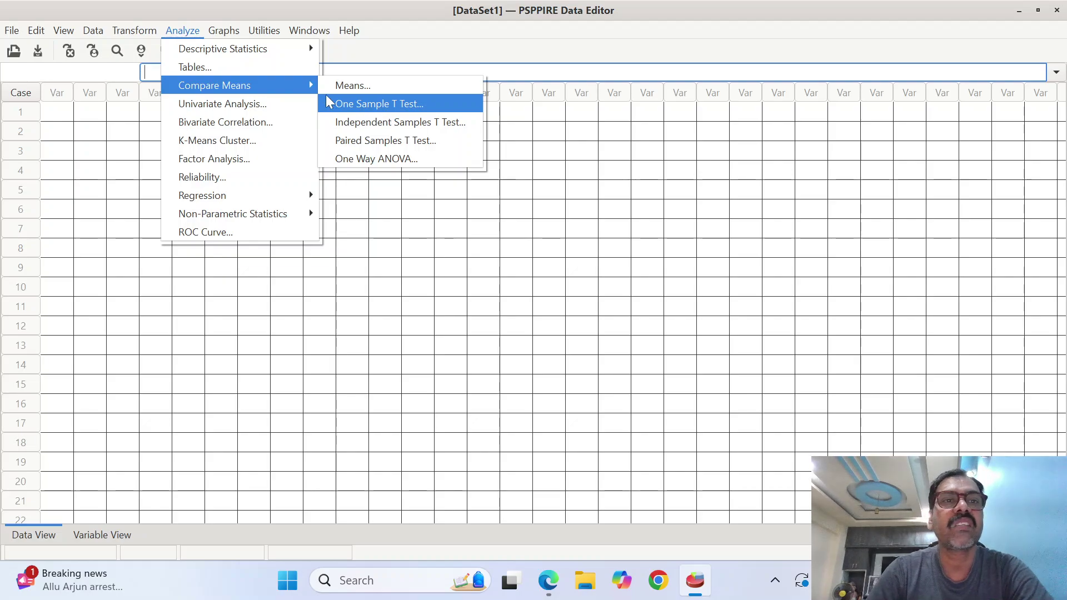
click(274, 101)
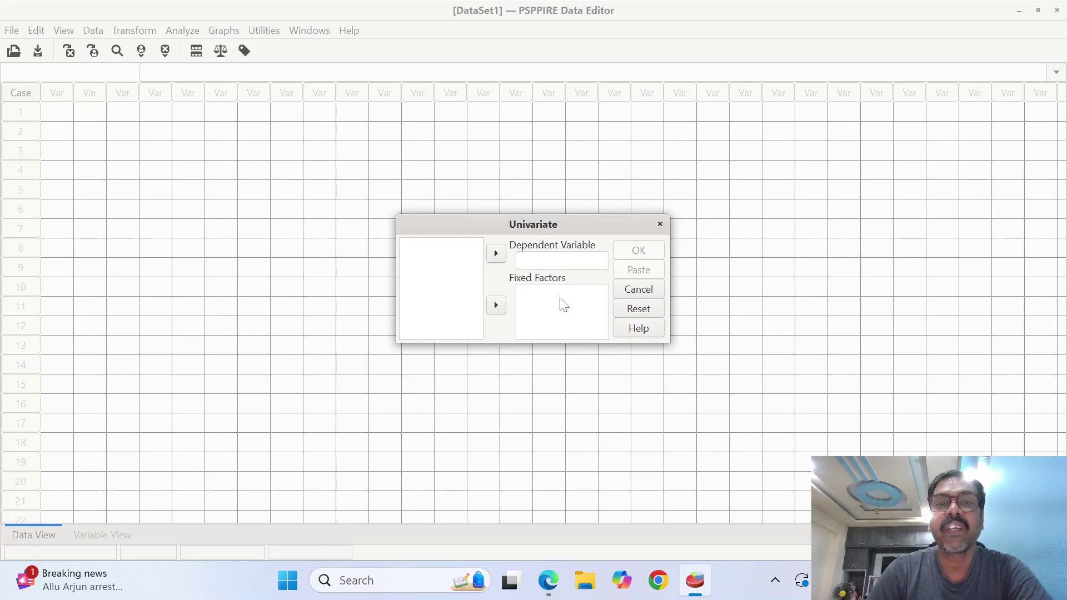
click(661, 224)
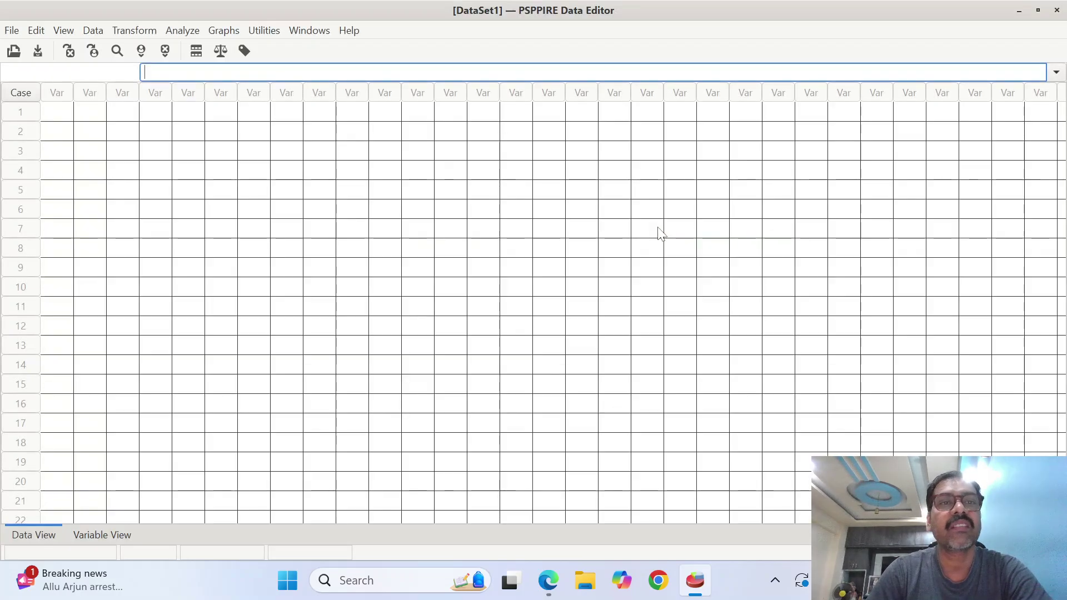
Step: Browse the Analyze Regression and Non-Parametric submenus, then show the Graphs menu
click(187, 32)
mouse_move(202, 90)
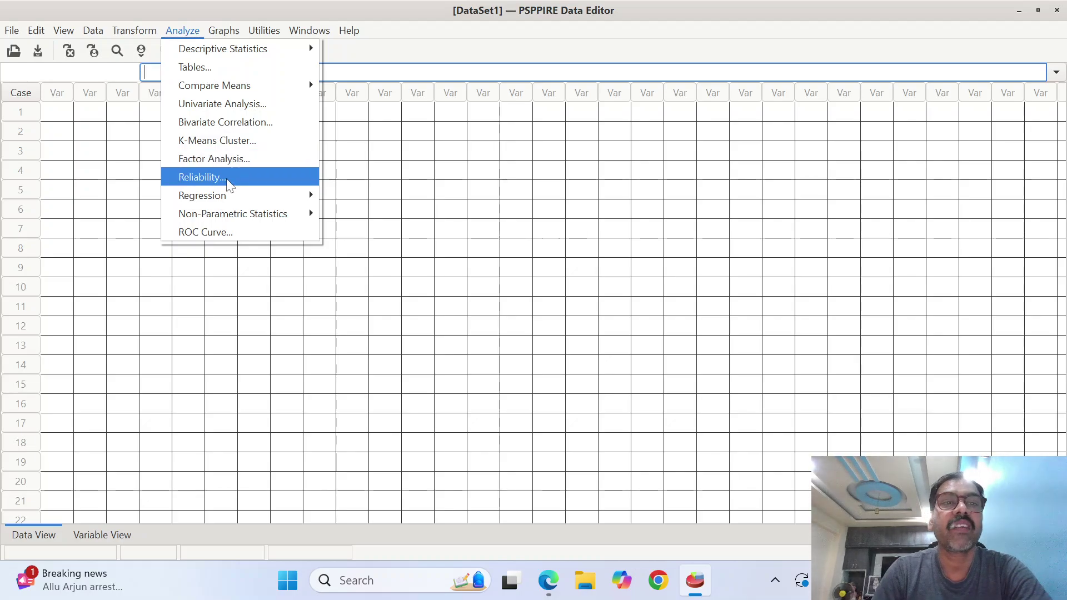
mouse_move(236, 196)
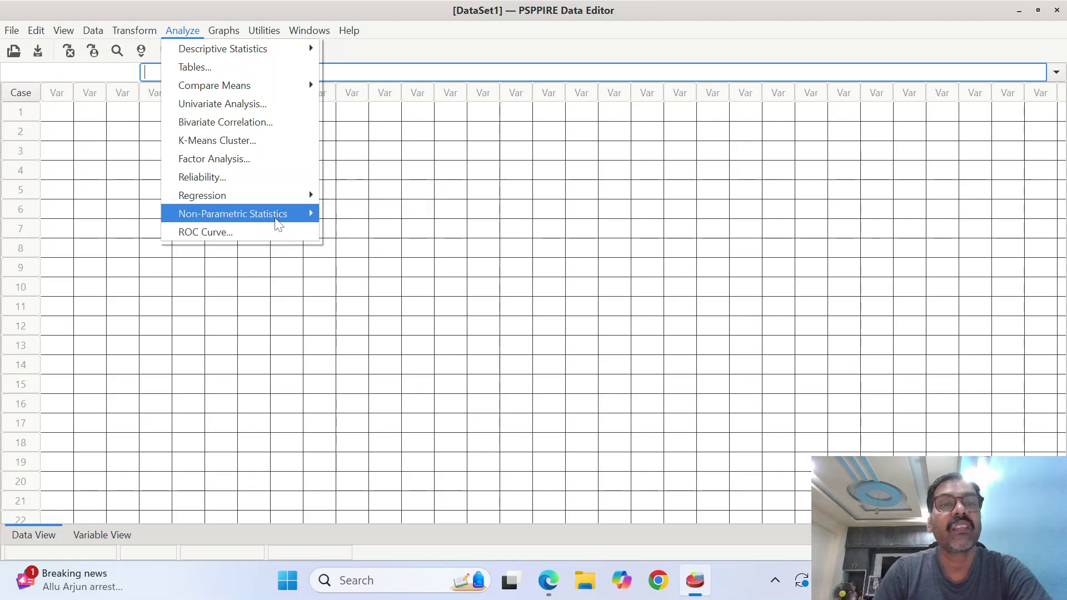
mouse_move(276, 221)
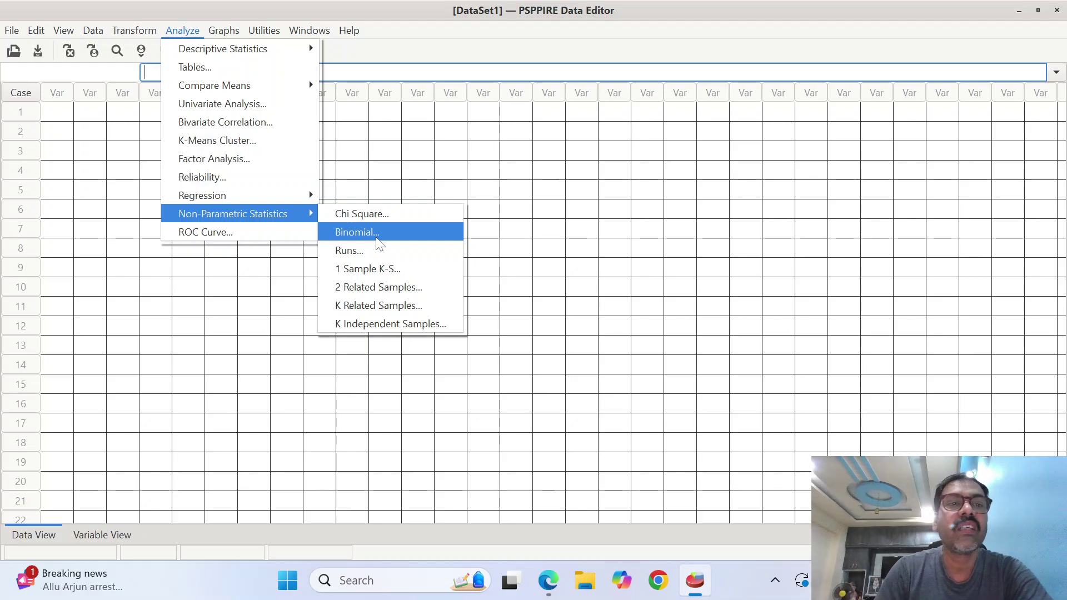
mouse_move(226, 30)
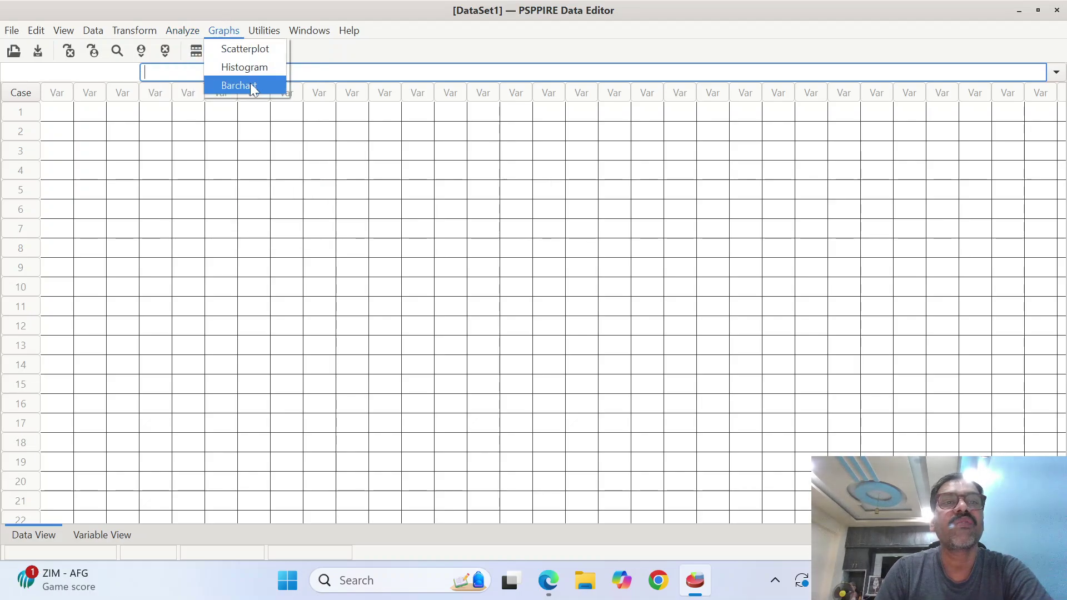
Step: Show the Utilities menu listing Variables and Data File Comments
mouse_move(265, 29)
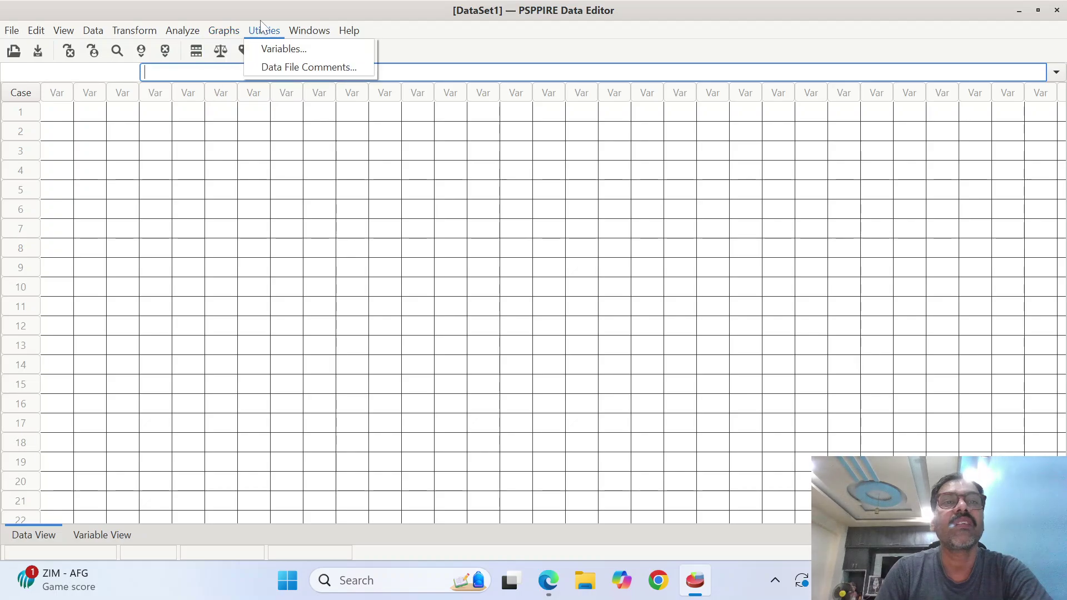